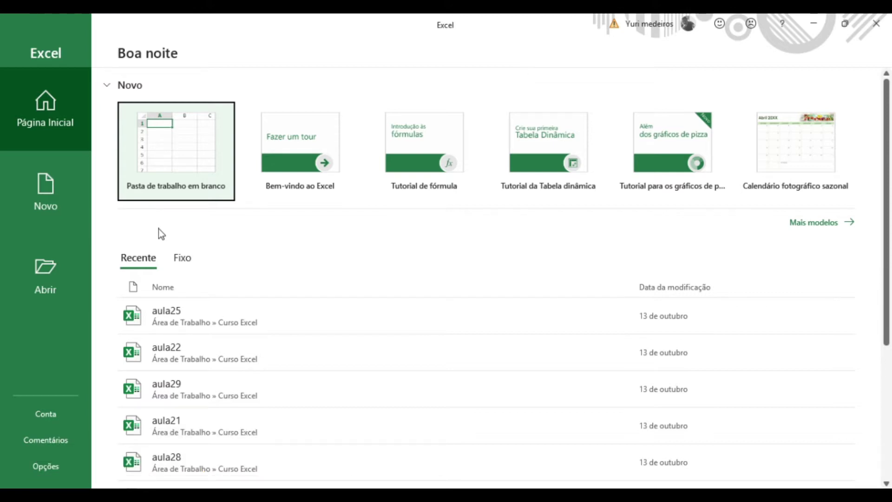
- Create a new blank workbook (Pasta de trabalho em branco), opening Pasta1
left_click(180, 142)
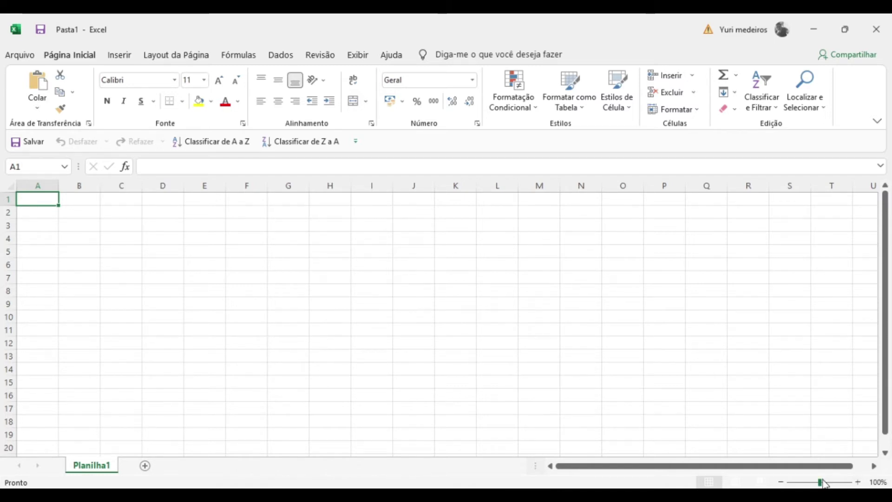
- Zoom the sheet to about 208% and select a few individual cells as a demonstration
left_click_drag(819, 481, 831, 481)
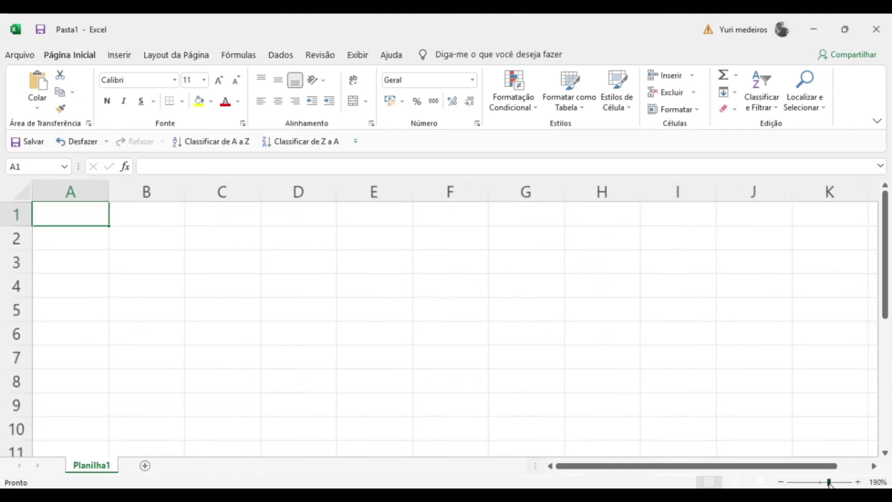
left_click(398, 349)
left_click(444, 307)
left_click(562, 269)
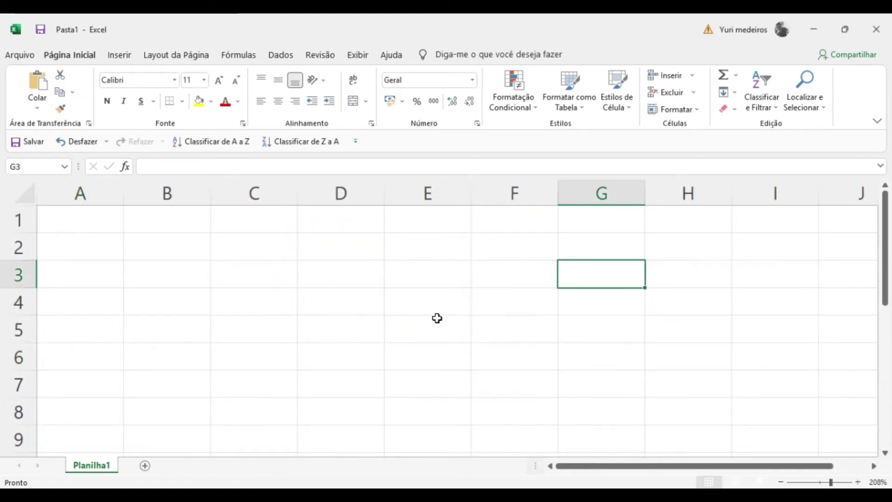
left_click(436, 319)
left_click(358, 327)
left_click(354, 302)
left_click(351, 278)
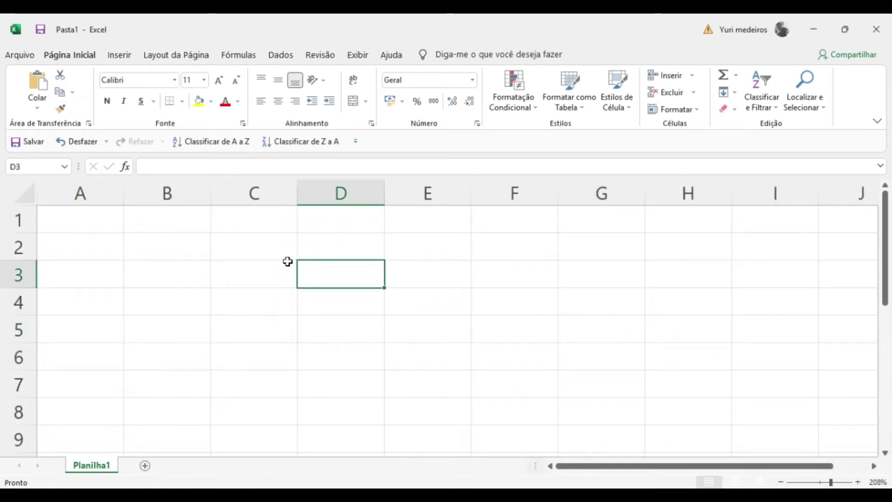
left_click(287, 265)
left_click(236, 326)
- Enter 45 in C6, N in C5 and Excel in C4
left_click(240, 365)
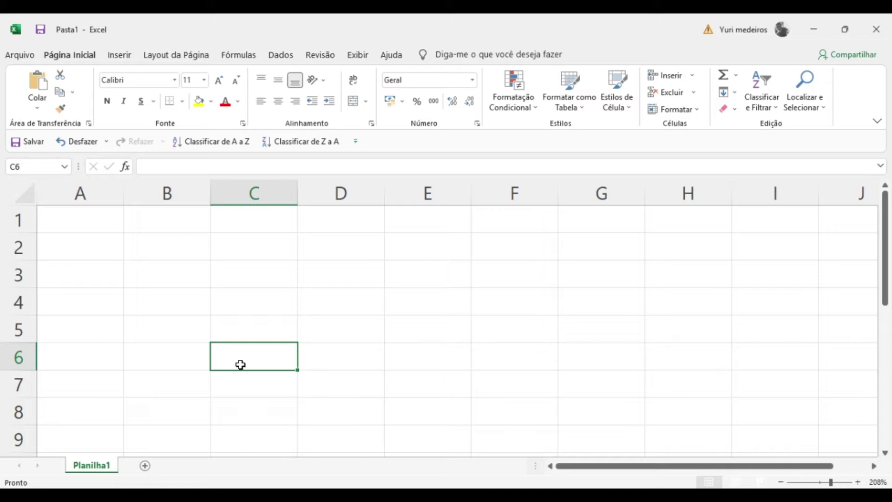
type("45")
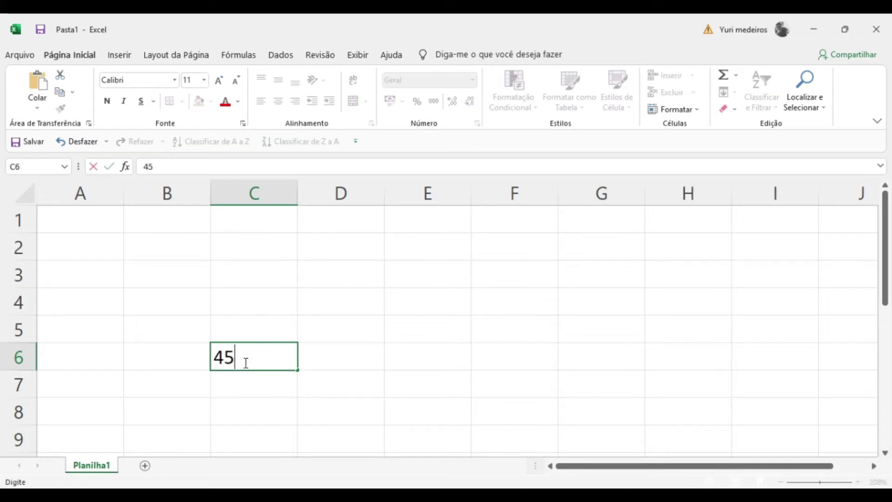
left_click(249, 333)
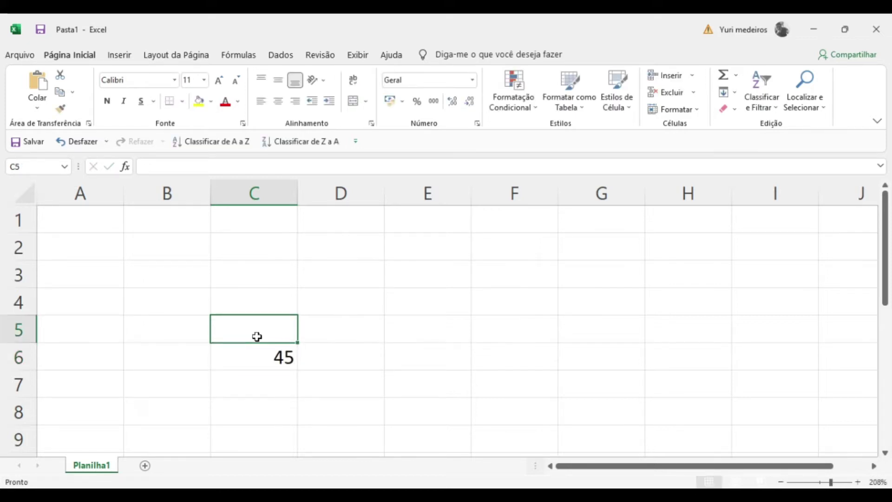
type("N")
key("Return")
left_click(270, 330)
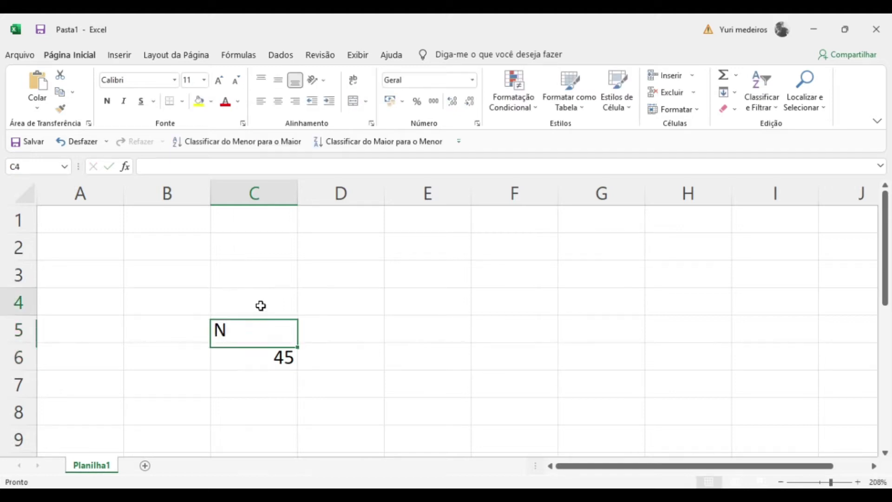
left_click(260, 306)
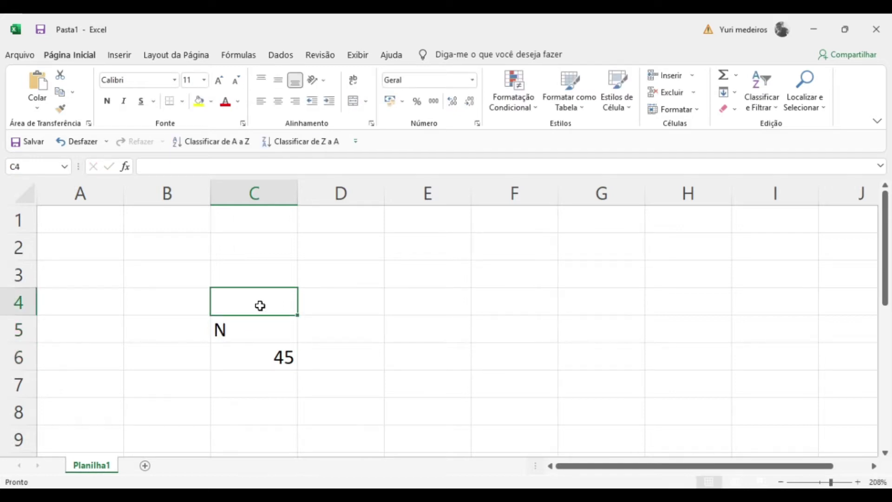
type("E")
type("xcel")
left_click(256, 274)
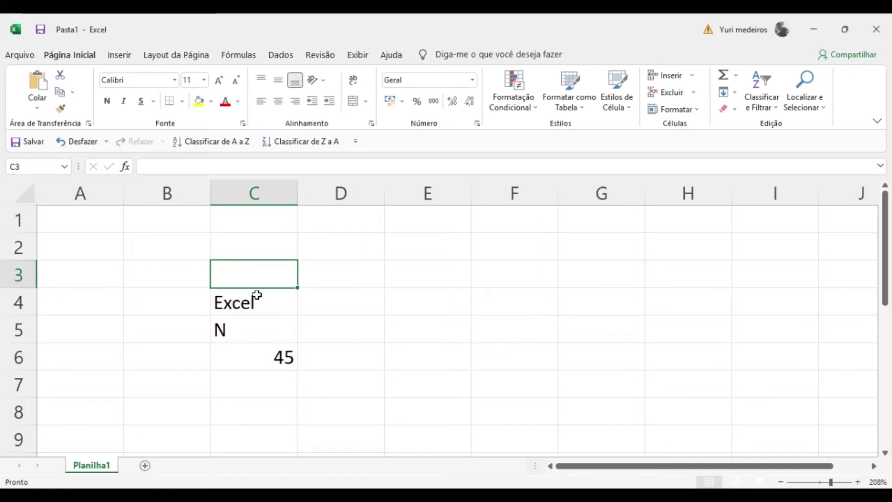
left_click(107, 191)
left_click(155, 192)
left_click(244, 191)
left_click(339, 191)
left_click(428, 190)
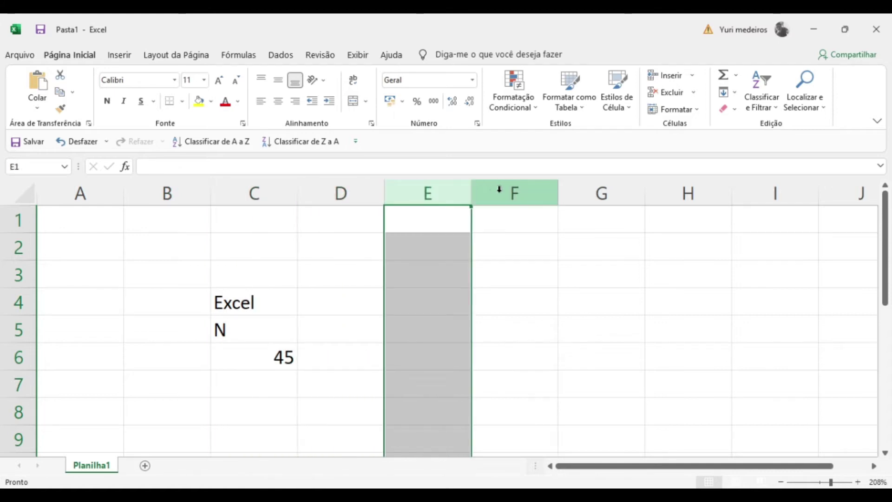
left_click(500, 189)
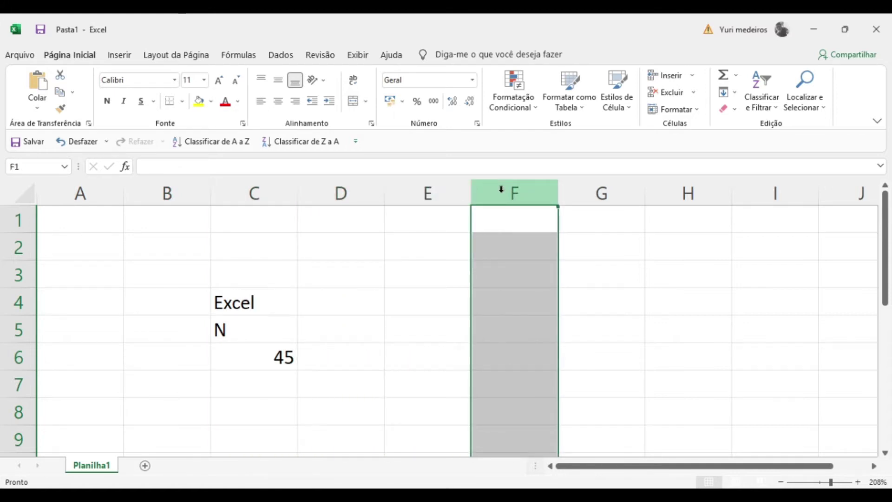
left_click(134, 191)
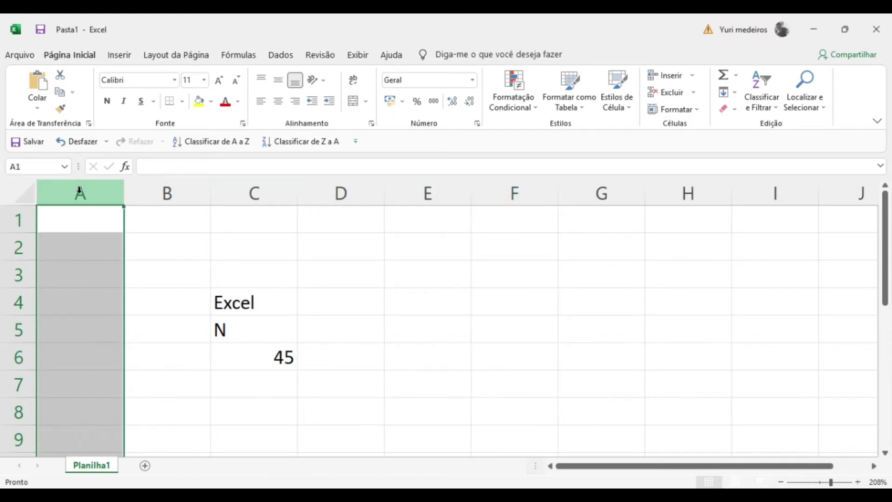
left_click(150, 191)
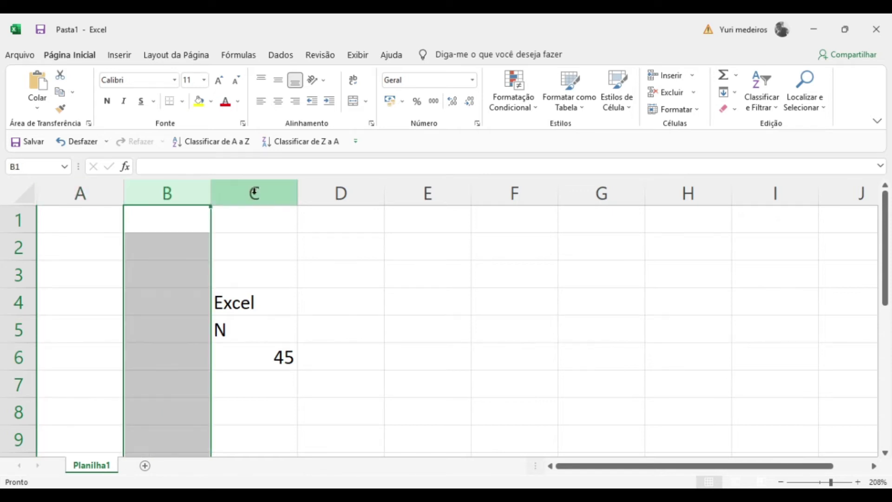
left_click(255, 191)
left_click(338, 195)
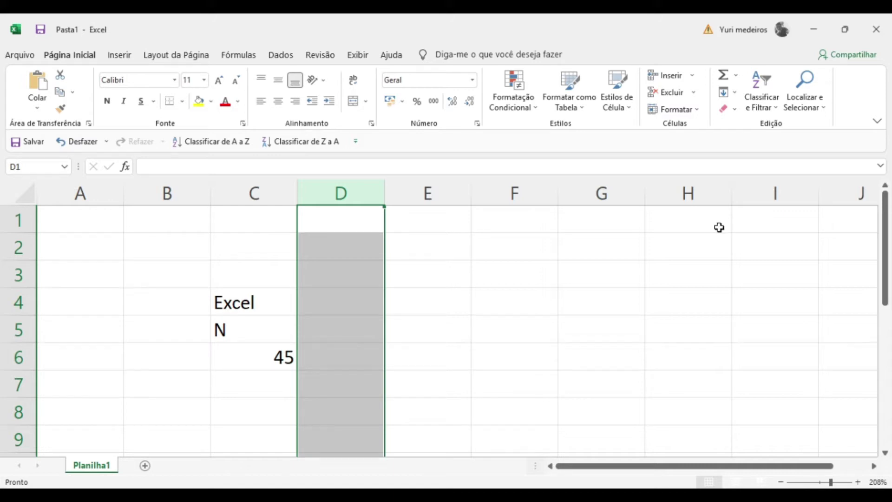
left_click(18, 220)
left_click(19, 246)
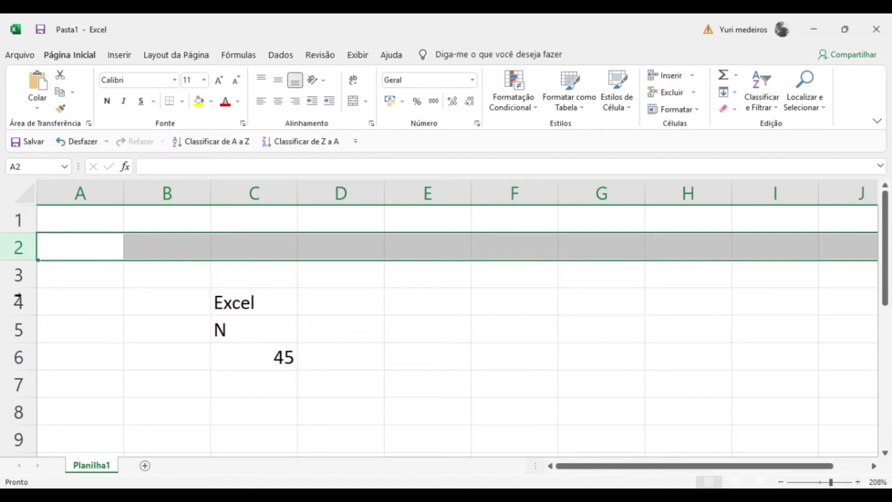
left_click(19, 274)
left_click(14, 219)
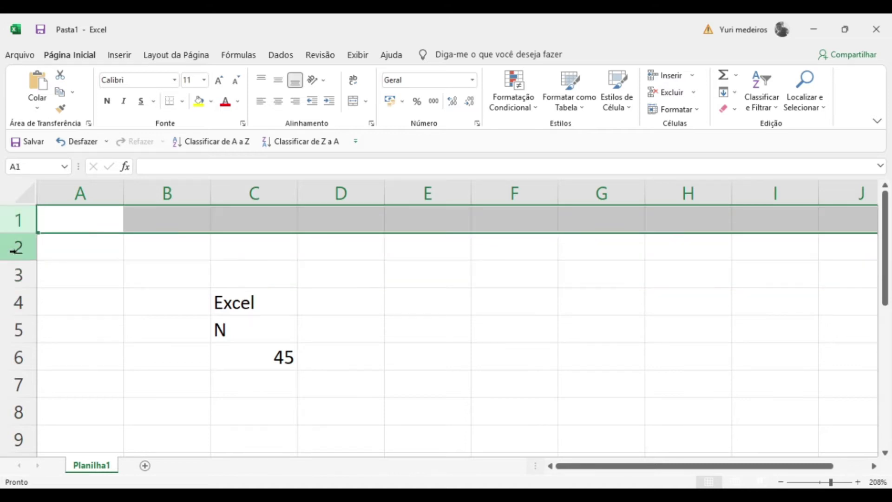
left_click(14, 246)
left_click(13, 275)
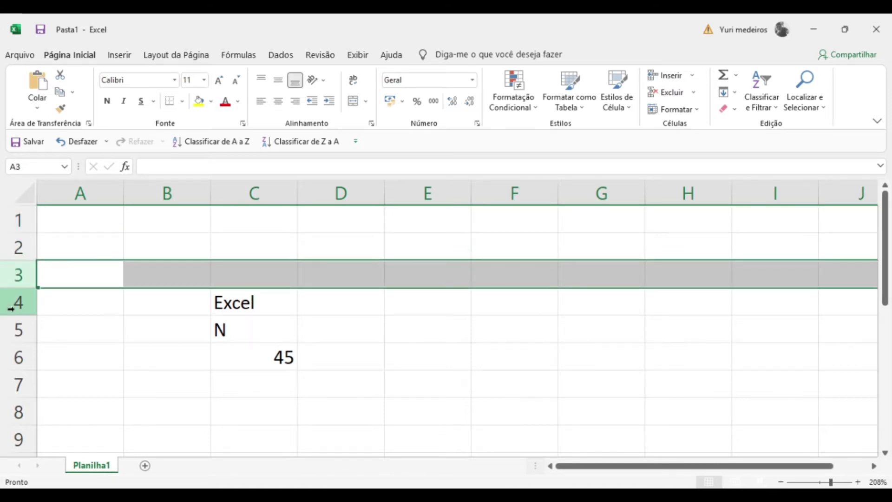
left_click(11, 306)
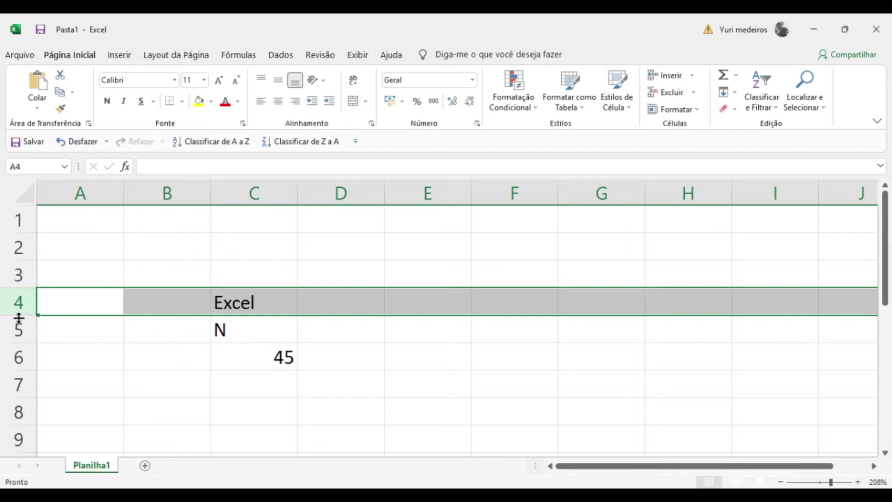
left_click(68, 191)
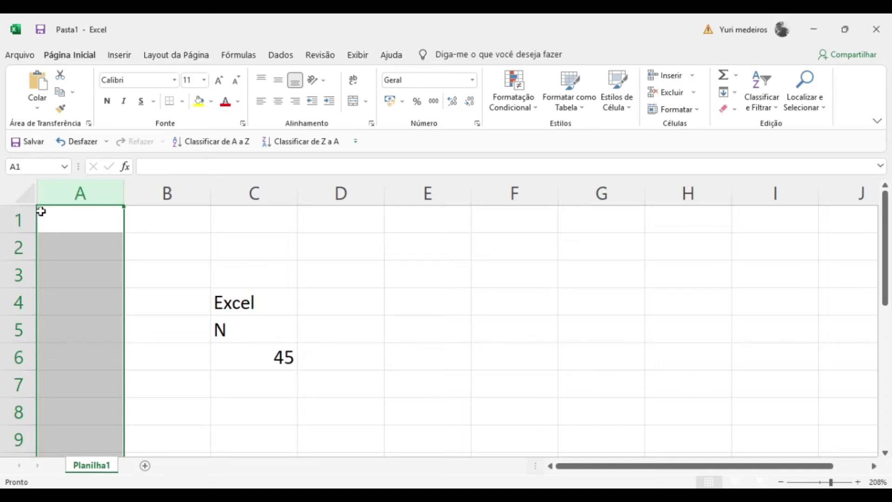
left_click(17, 222)
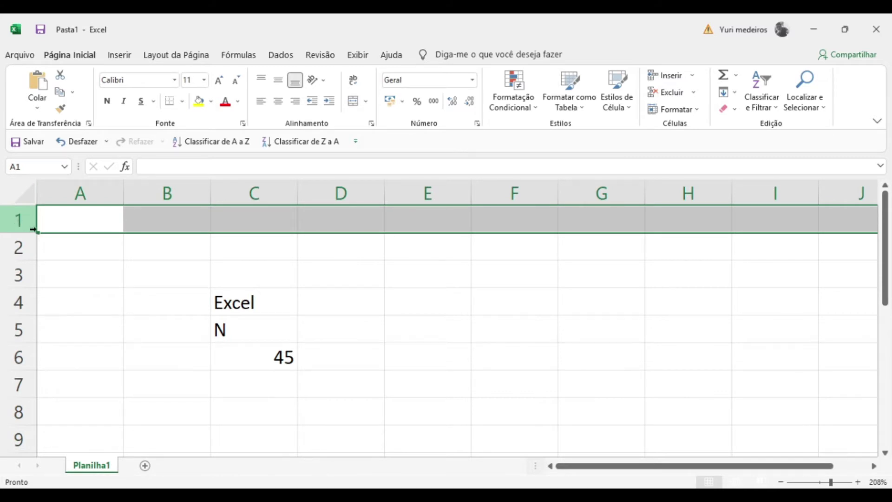
- Delete the contents of B3:D7, leaving cell B2 selected
left_click_drag(251, 302, 342, 385)
left_click_drag(182, 278, 191, 281)
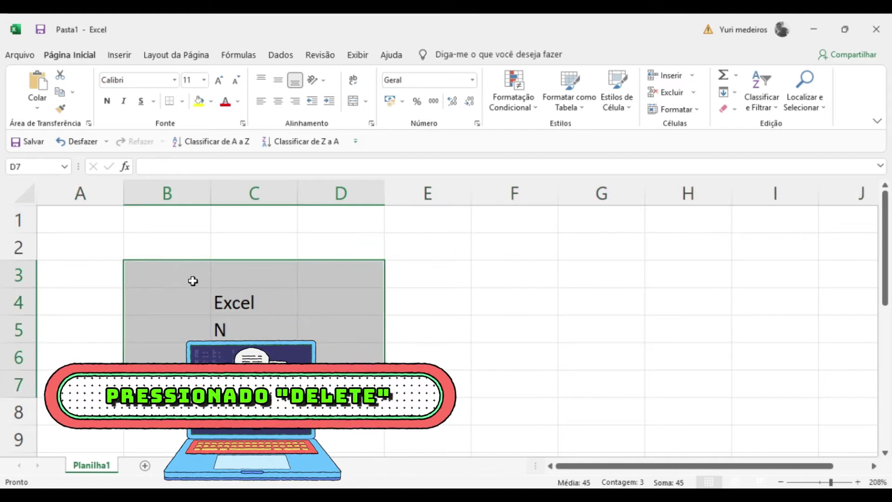
key("Delete")
left_click(202, 246)
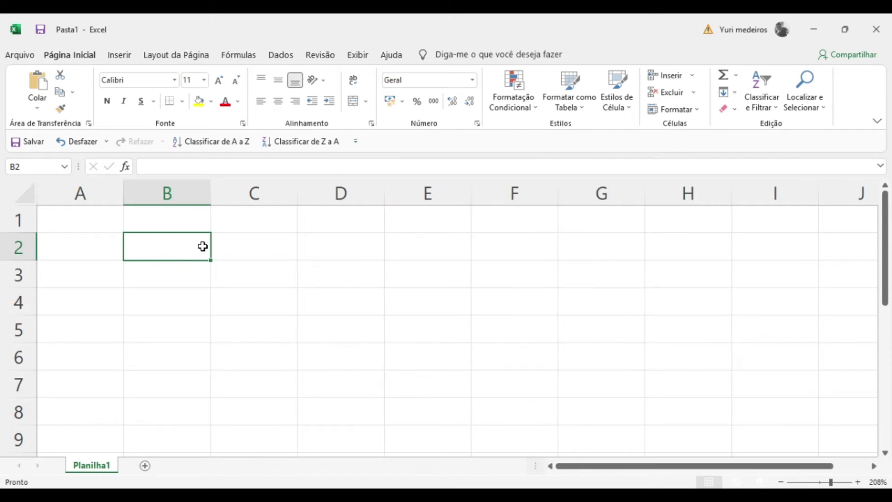
- Enter the headers Nome in A1 and Bilheteria ($) in B1
key("ctrl+Home")
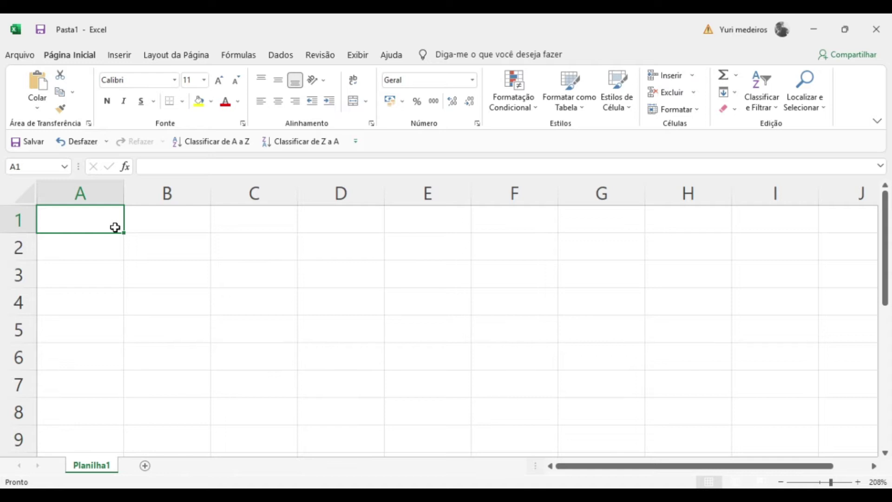
type("Nome")
left_click(155, 227)
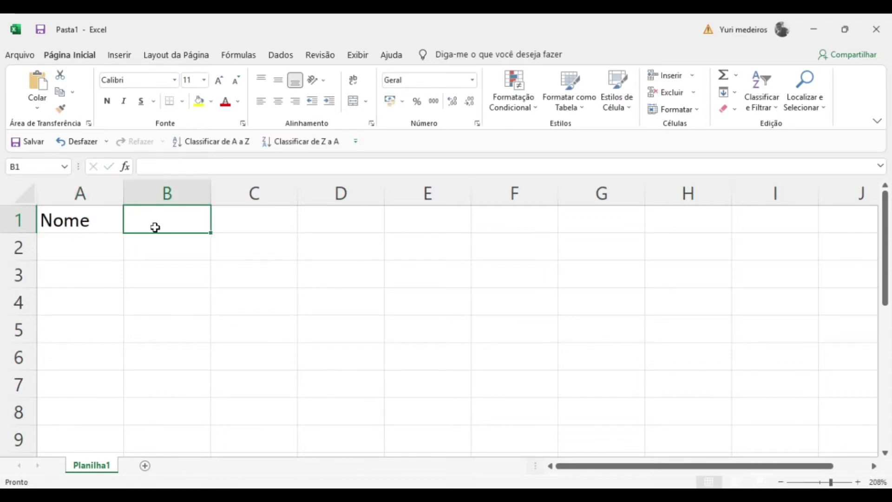
type("Bil")
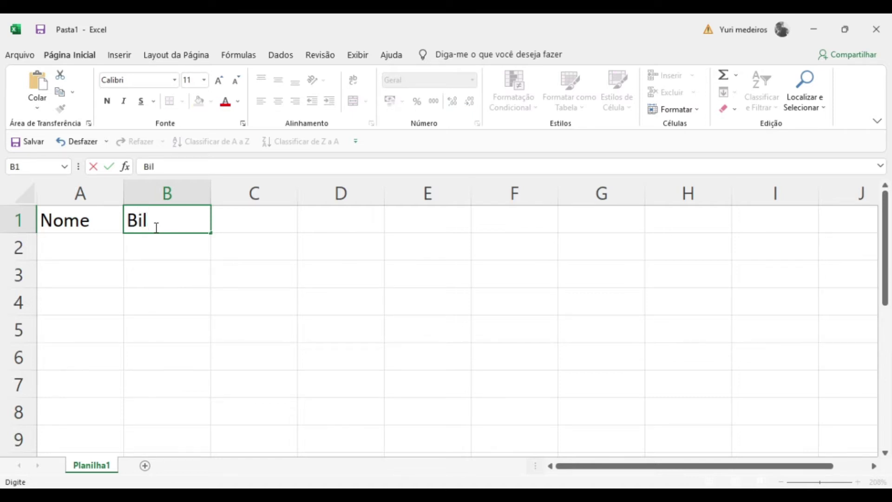
type("heteria ")
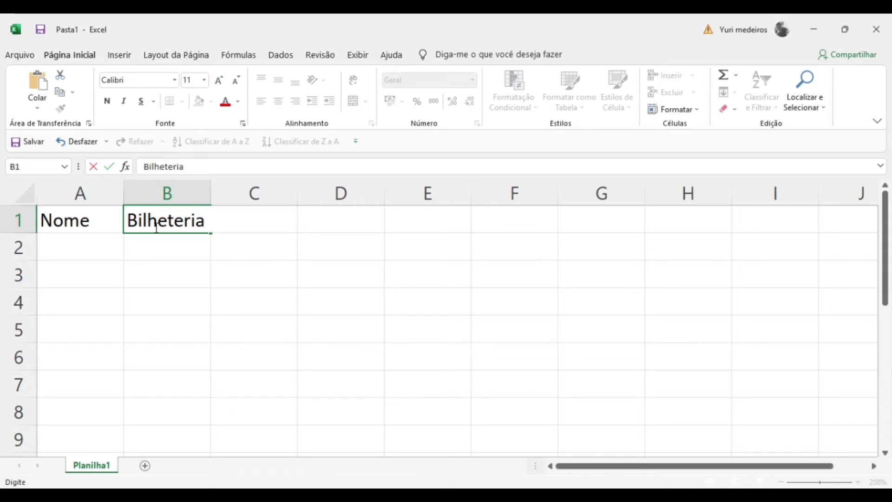
type("(")
type("$)")
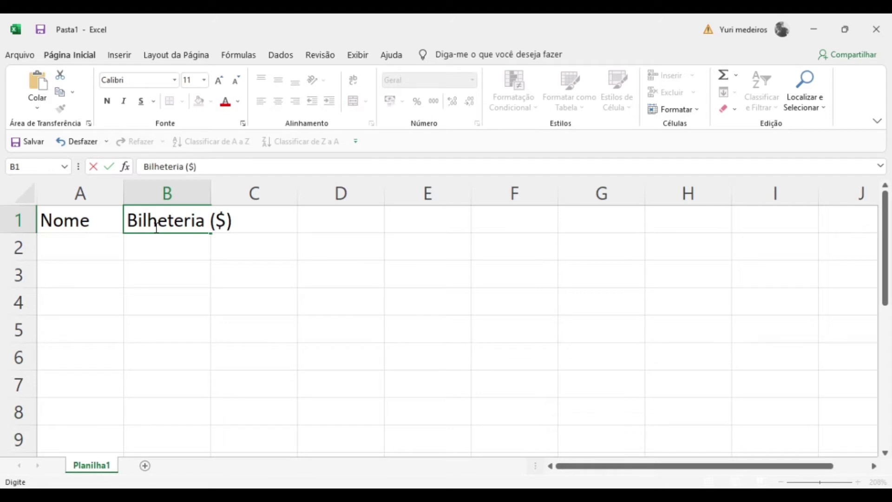
left_click(172, 278)
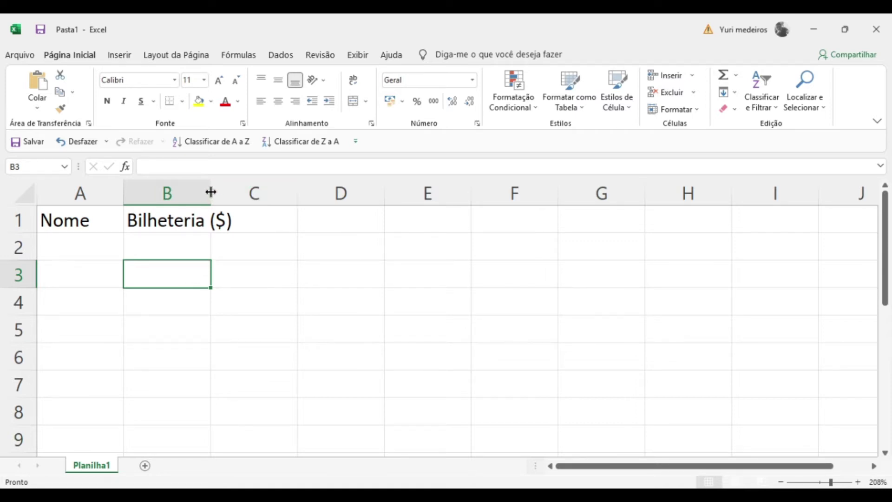
- Drag column B's right border wider until Bilheteria ($) fits
left_click_drag(211, 191, 237, 194)
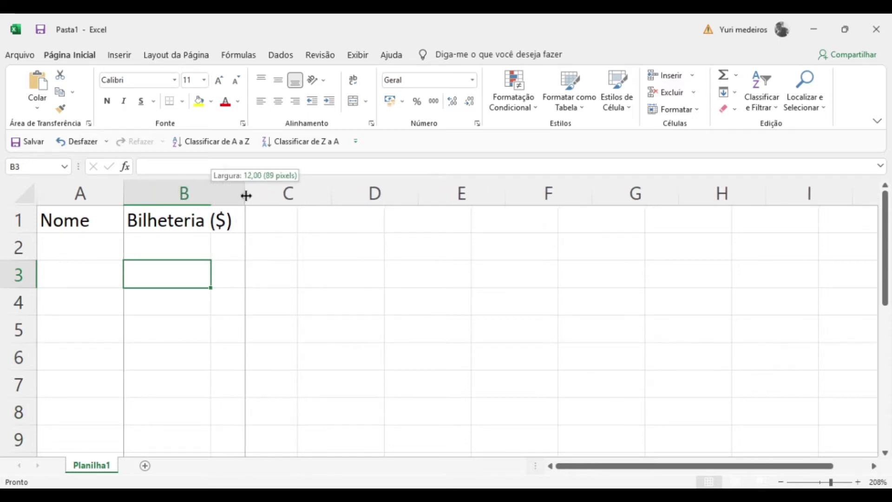
left_click_drag(237, 194, 249, 196)
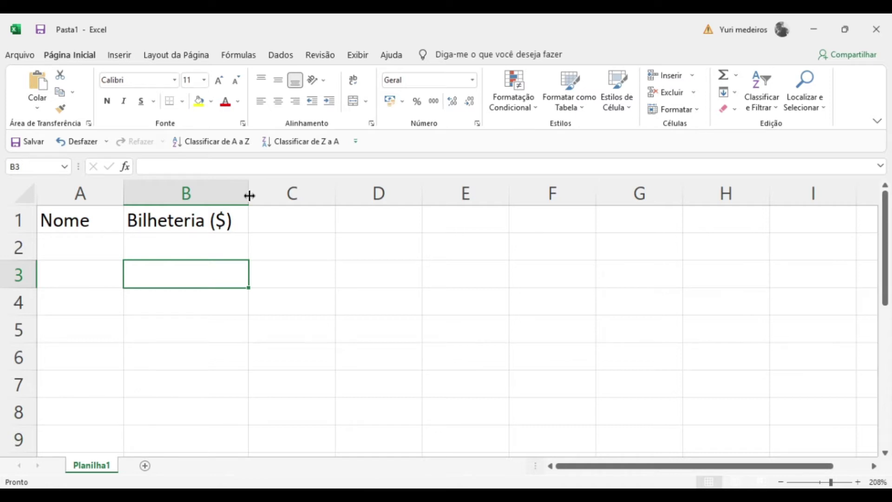
scroll(758, 389, "down", 2, "ctrl")
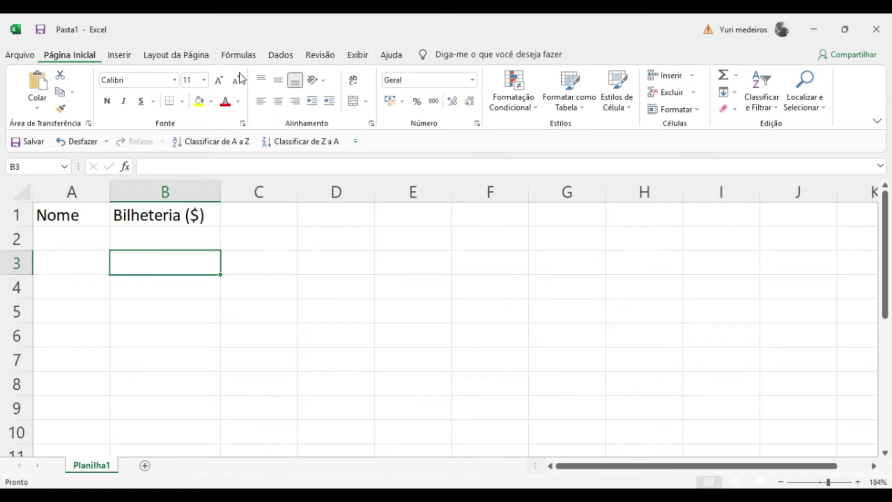
- Browse the font size list without changing the size
left_click(174, 80)
left_click(174, 80)
left_click(204, 80)
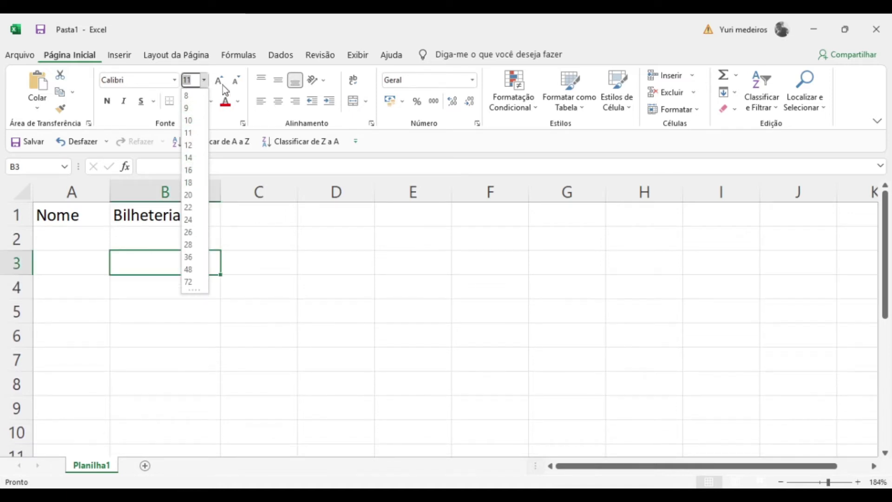
left_click(232, 68)
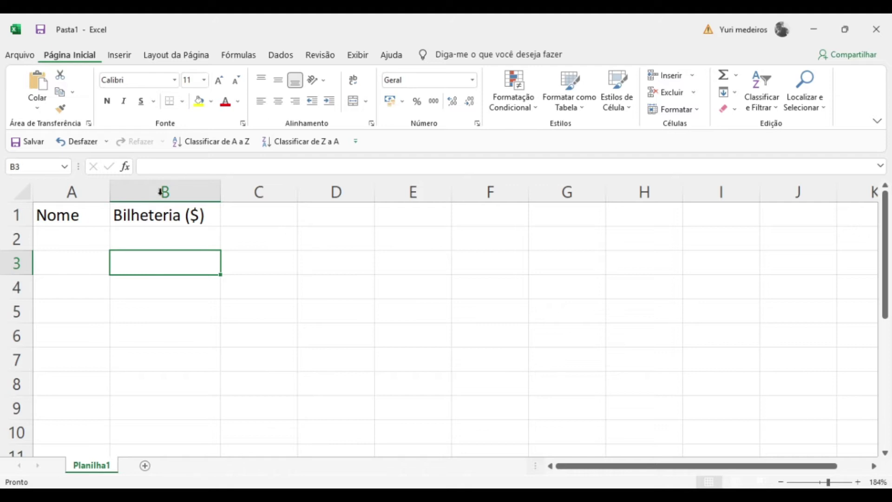
- Centre Nome in A1 after trying right and left alignment
left_click(88, 215)
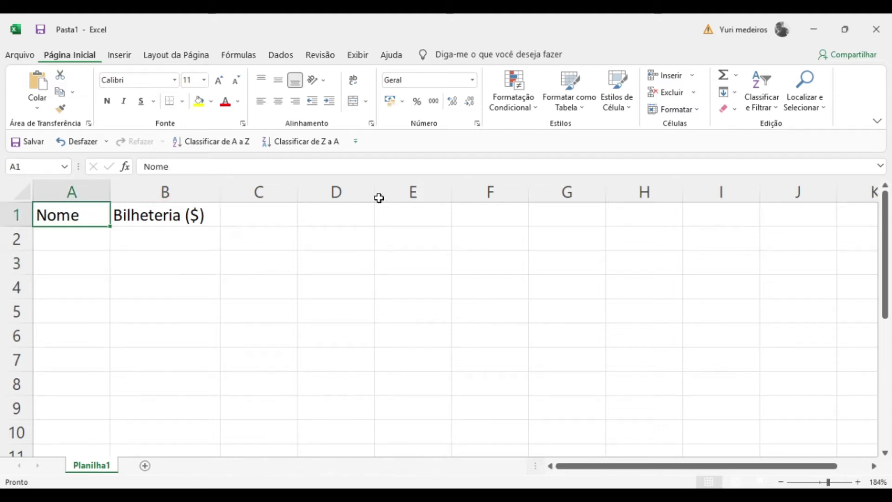
left_click(295, 101)
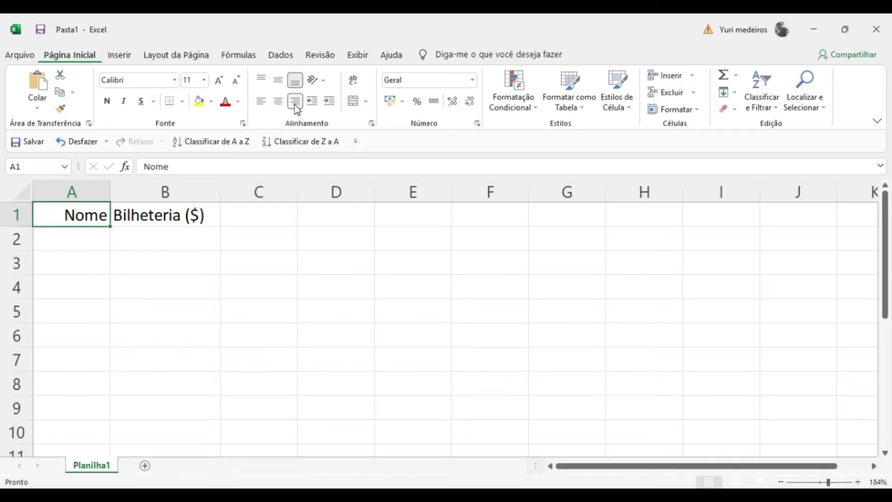
left_click(262, 105)
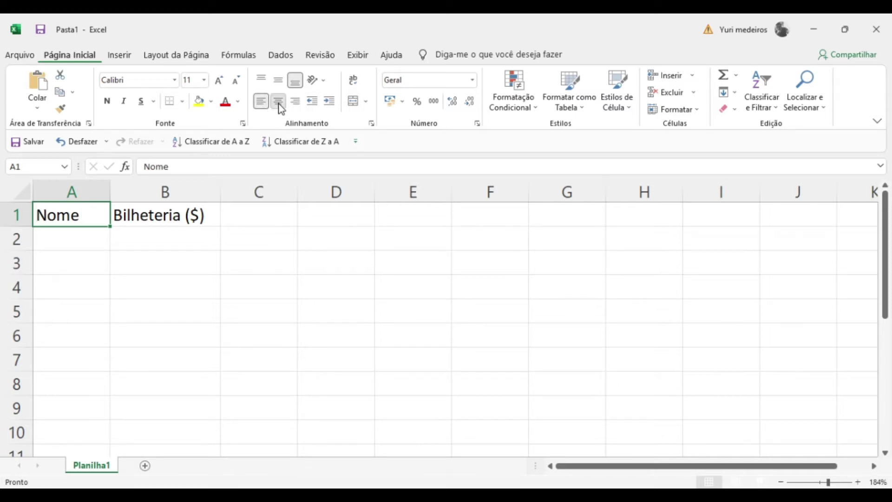
left_click(278, 104)
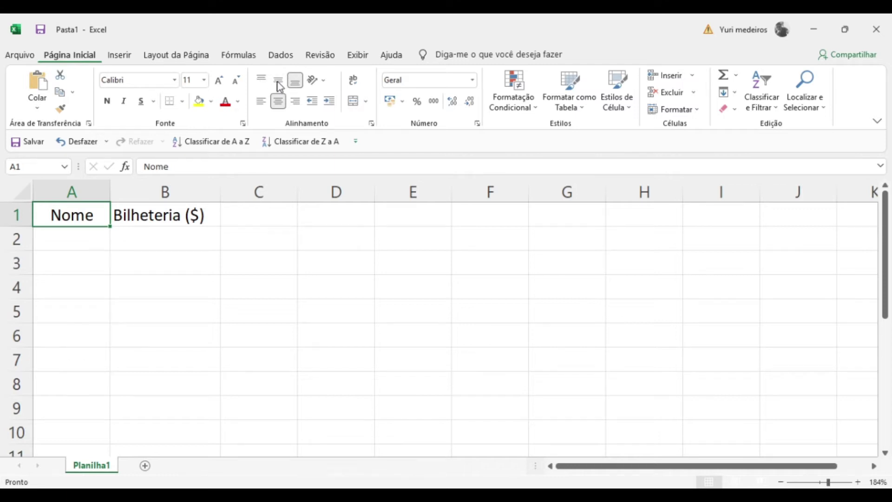
left_click(403, 102)
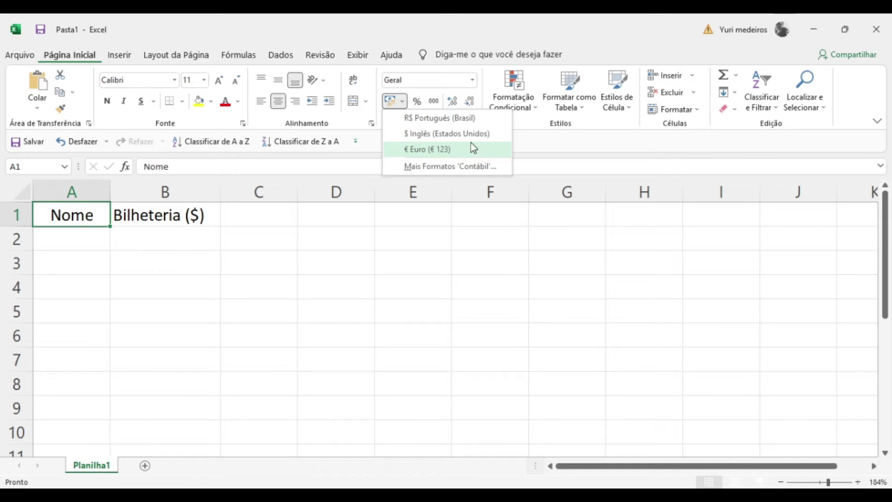
- Close the accounting currency list without choosing a currency
left_click(589, 147)
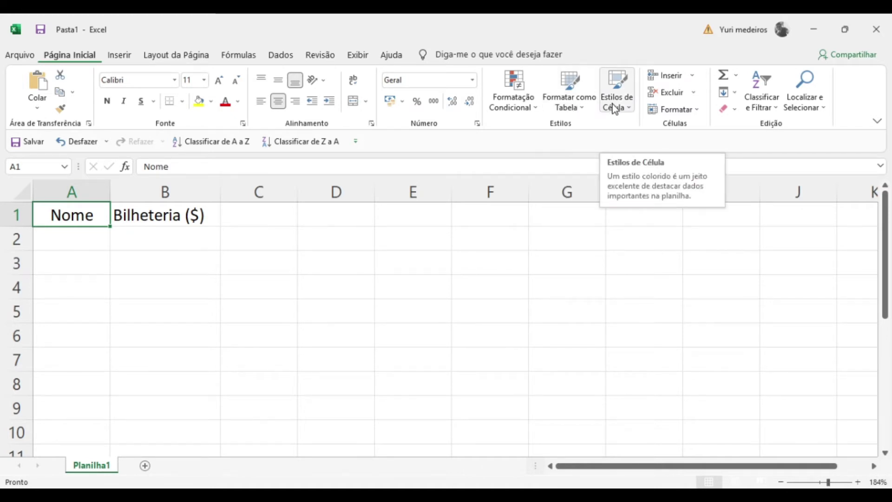
- Apply the Ênfase1 cell style to Nome in A1, then to Bilheteria ($) in B1
left_click(615, 108)
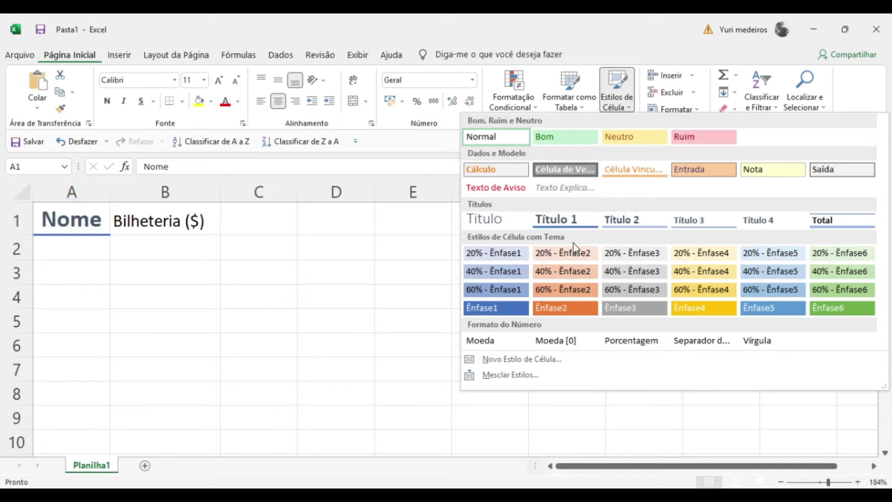
left_click(472, 311)
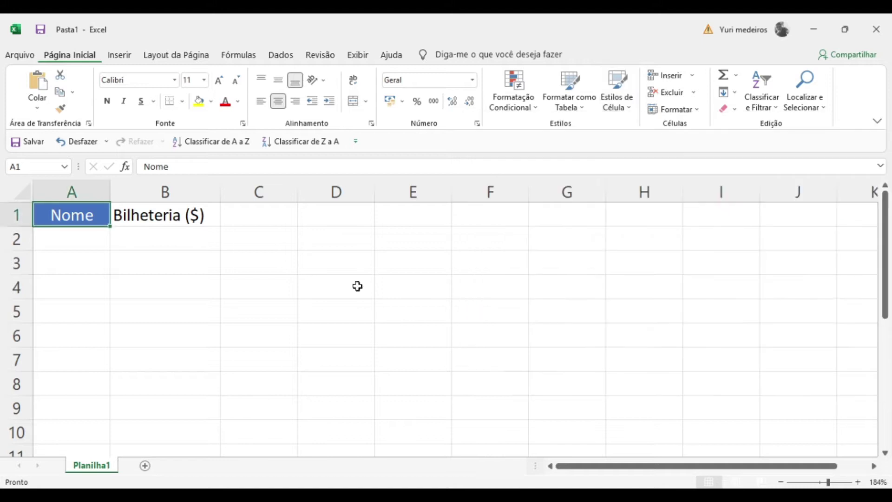
left_click(173, 215)
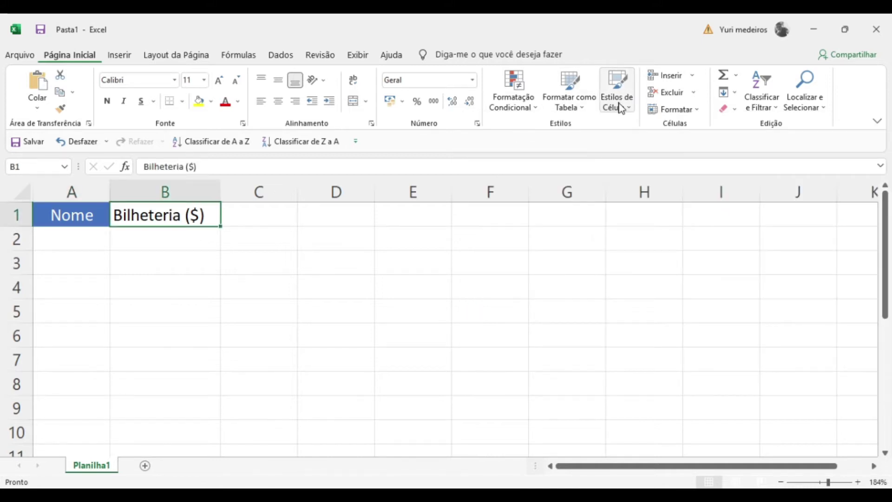
left_click(618, 102)
left_click(473, 307)
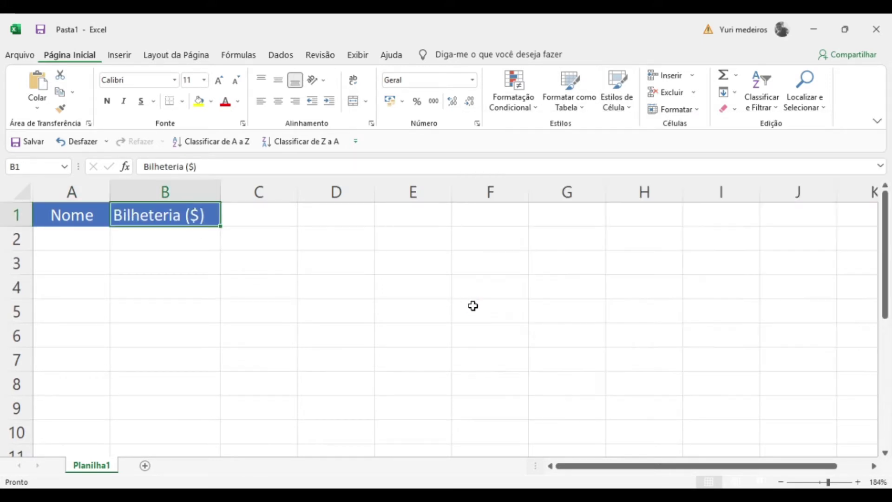
- Set the A1:B1 headers to font size 16
left_click_drag(159, 213, 71, 215)
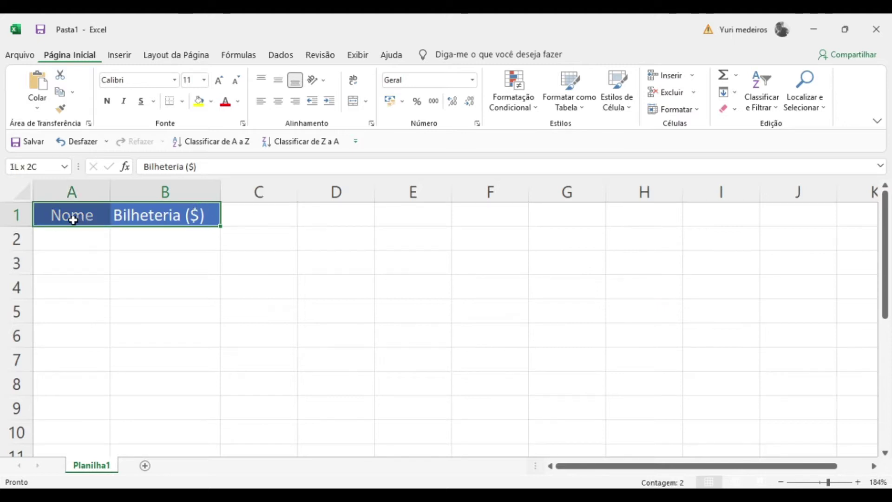
left_click(204, 80)
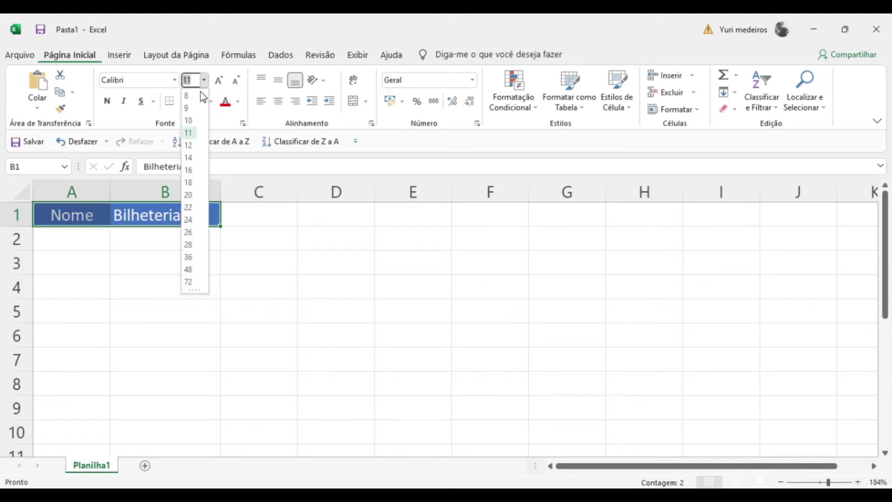
left_click(191, 172)
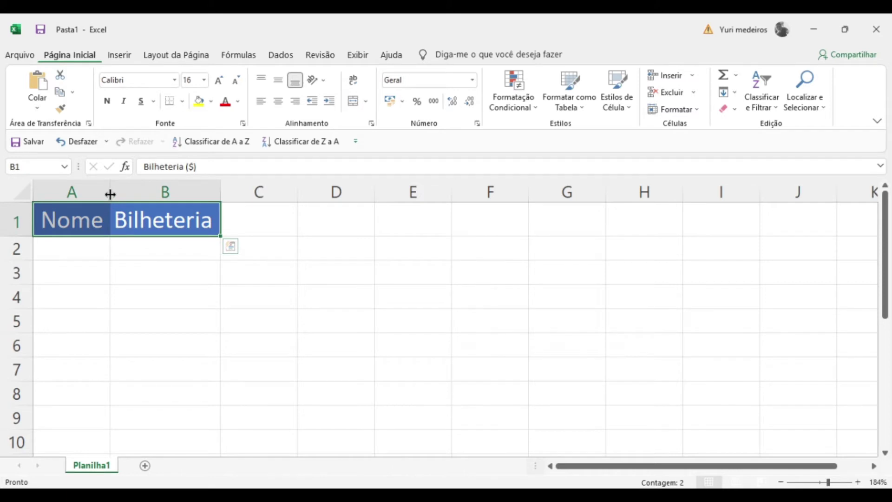
- Widen columns A and B and centre Bilheteria ($) in B1
left_click_drag(110, 193, 134, 194)
left_click_drag(245, 193, 333, 193)
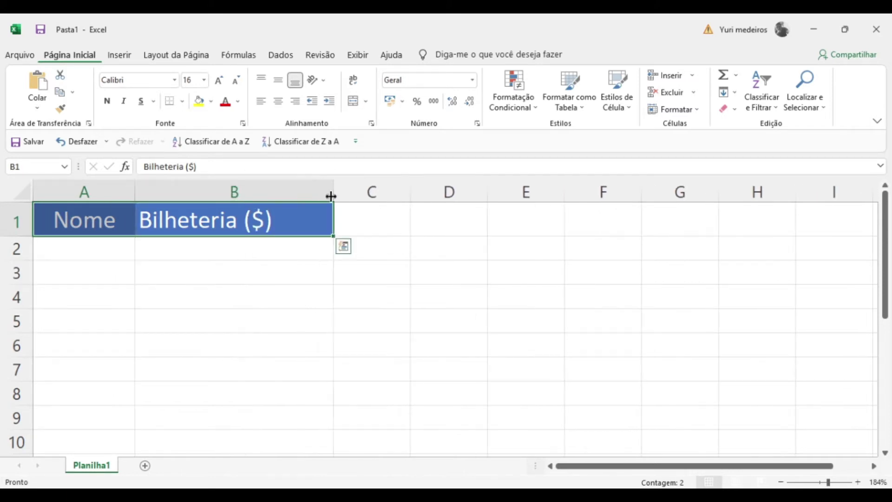
left_click_drag(135, 193, 235, 193)
left_click_drag(435, 189, 476, 186)
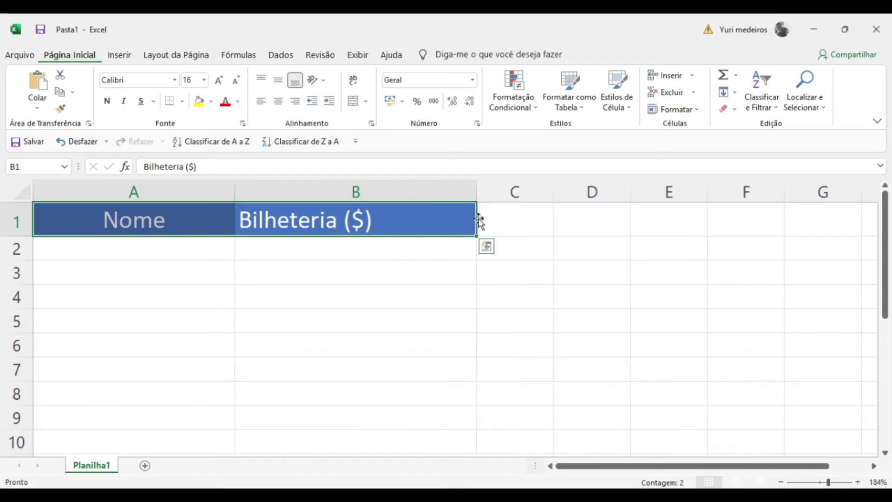
left_click(324, 219)
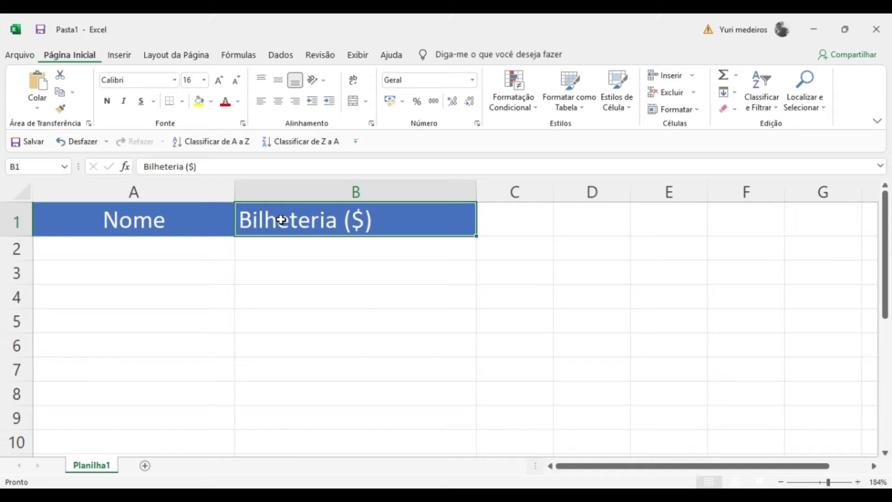
left_click(292, 102)
left_click(278, 101)
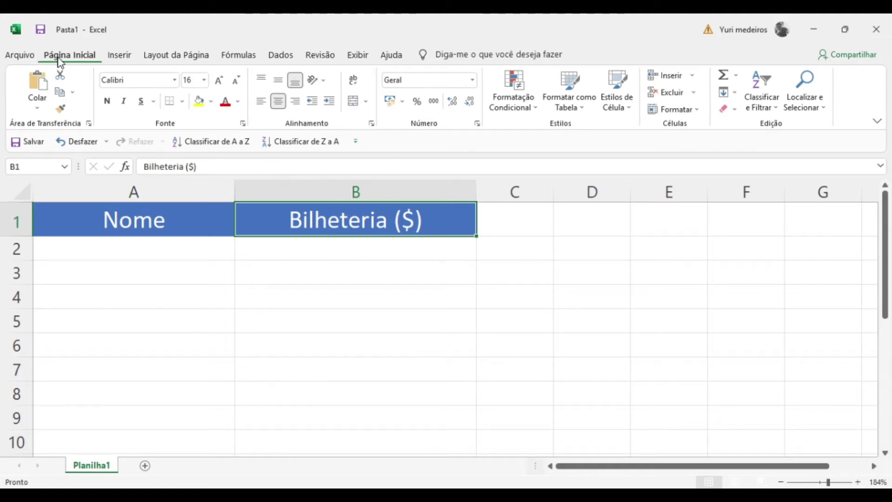
- Browse the Inserir and Layout da Página ribbons, ending on Fórmulas
left_click(117, 57)
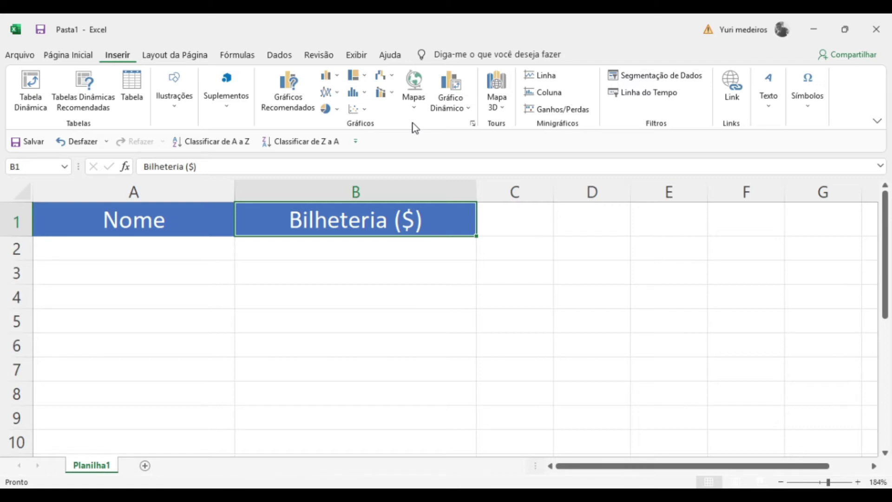
left_click(157, 56)
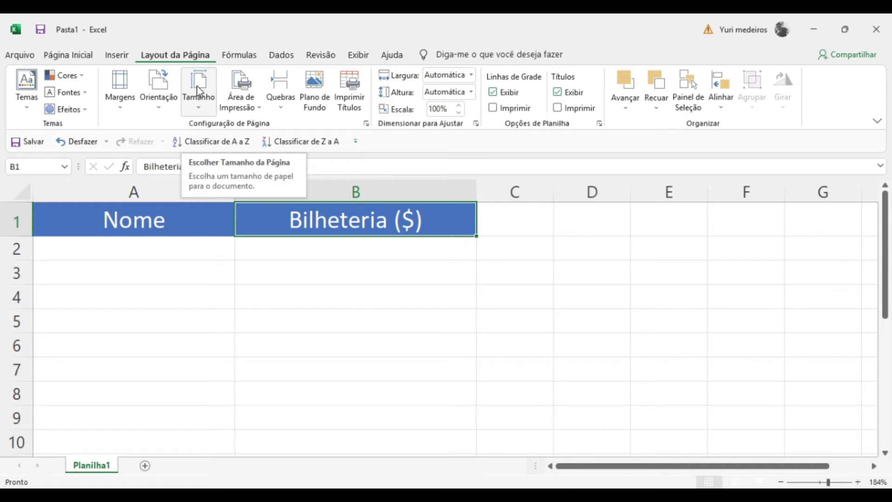
left_click(241, 58)
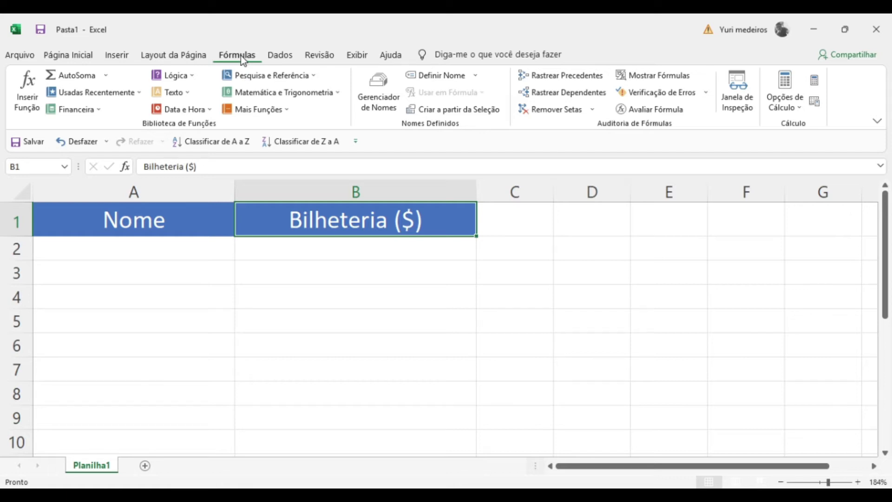
- Browse the Lógica, Texto, Data e Hora and Matemática e Trigonometria function lists
left_click(171, 78)
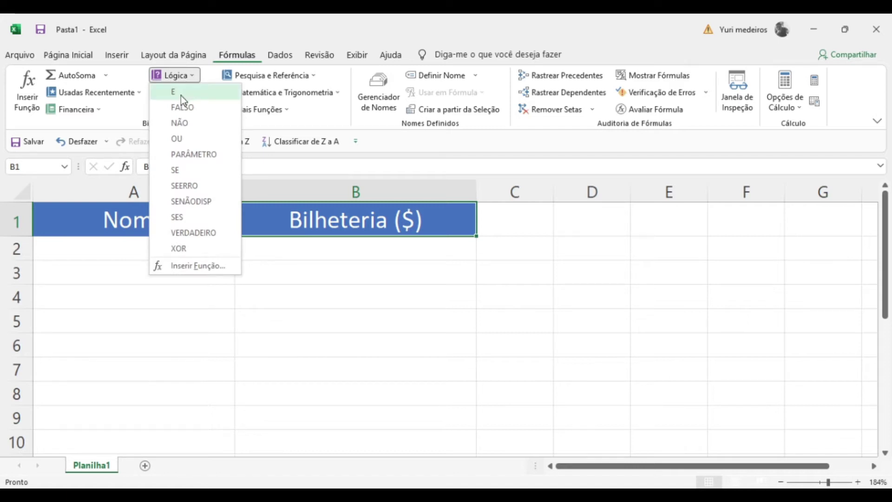
left_click(180, 77)
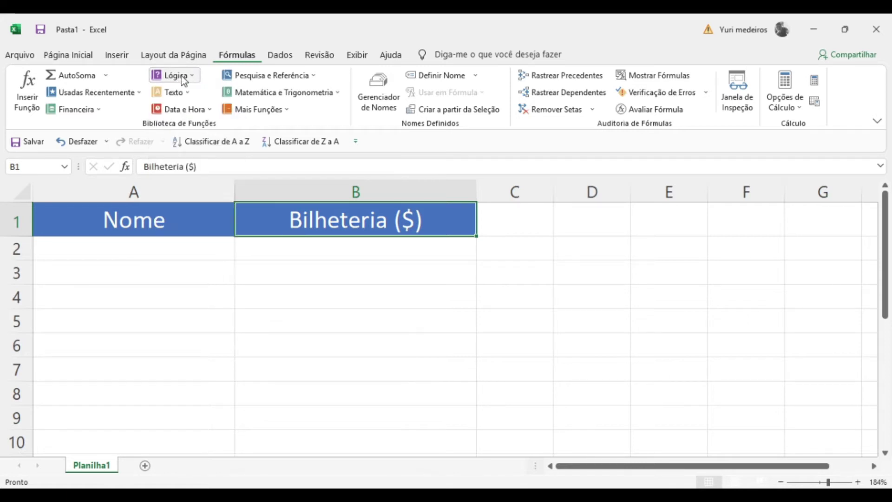
left_click(177, 96)
left_click(175, 94)
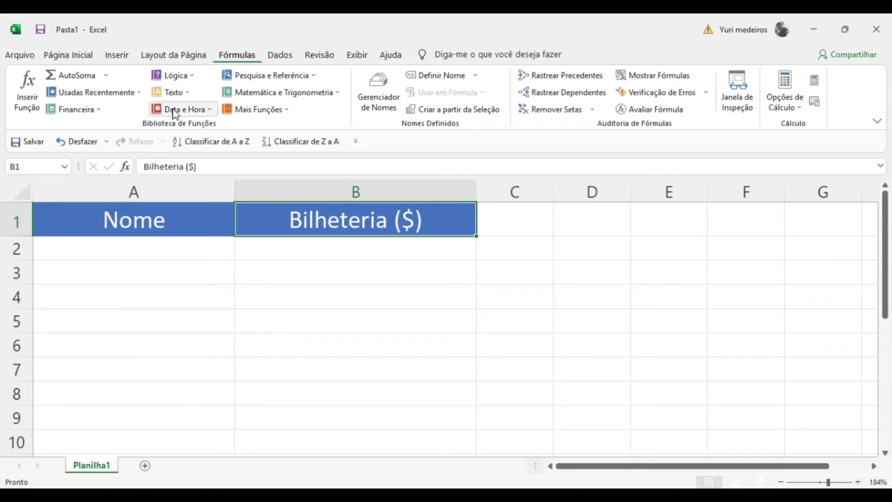
left_click(175, 113)
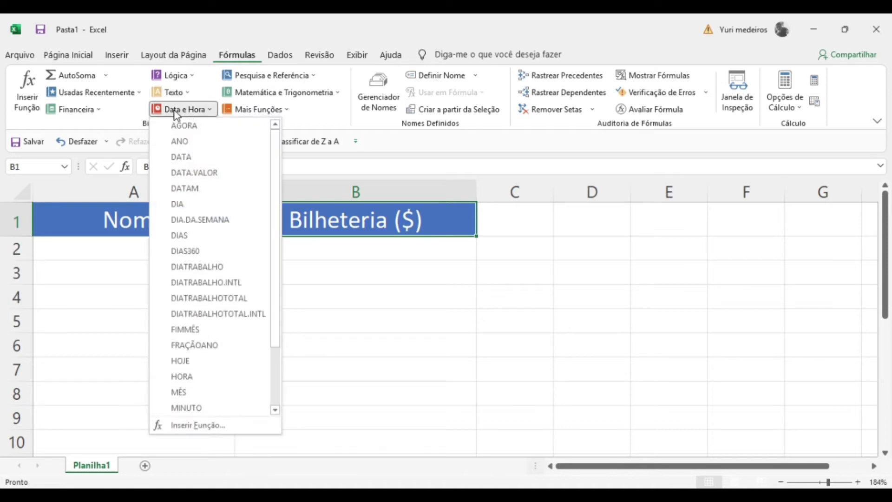
left_click(258, 95)
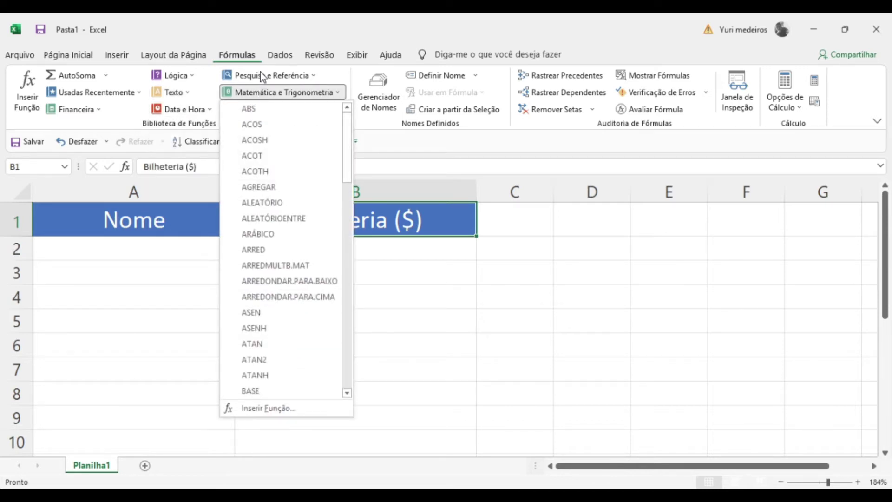
- Look over the Pesquisa e Referência functions, then bring up the Dados tab's data tools
left_click(264, 74)
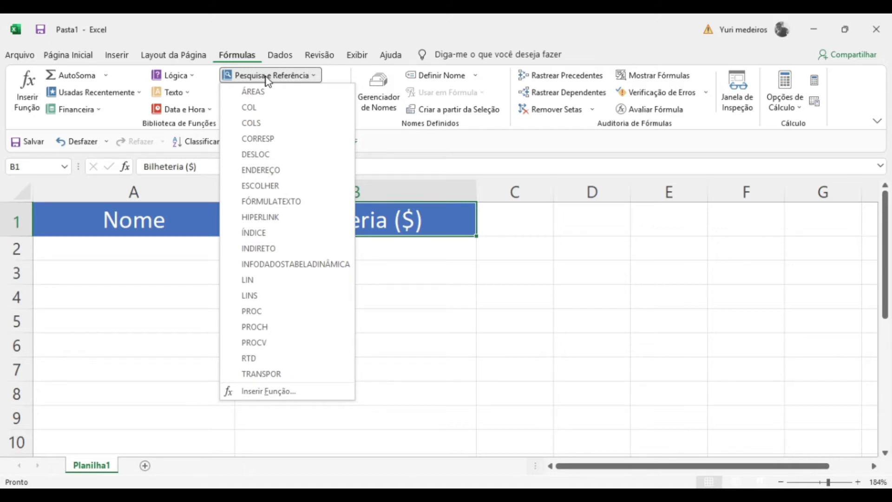
left_click(280, 59)
left_click(281, 58)
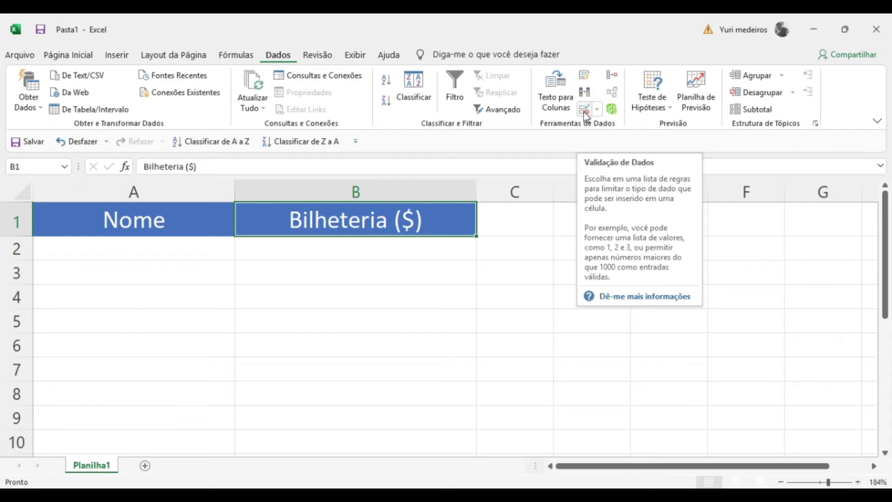
- Look over the Revisão and Exibir tools, then select cell A2 for the first film
left_click(583, 112)
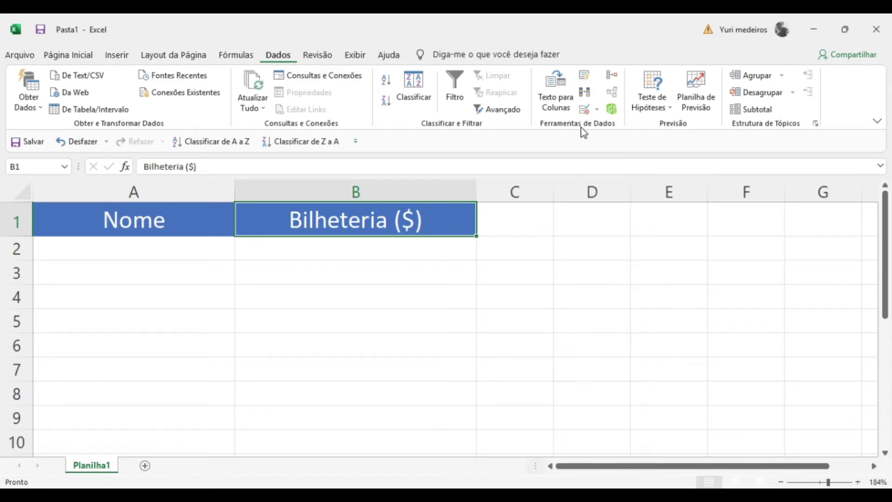
left_click(320, 56)
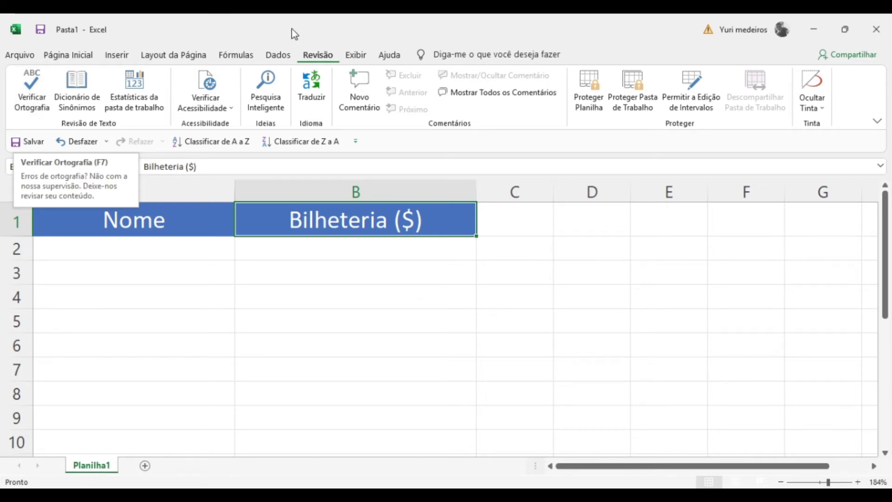
left_click(356, 56)
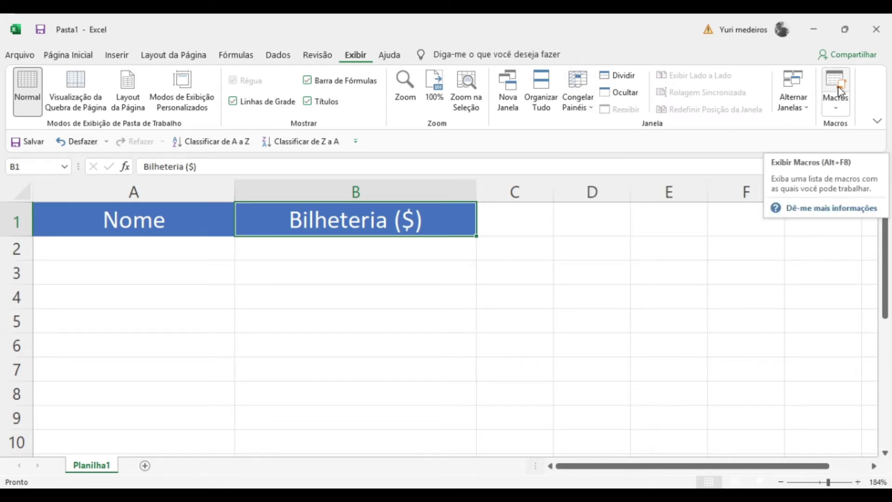
left_click(143, 244)
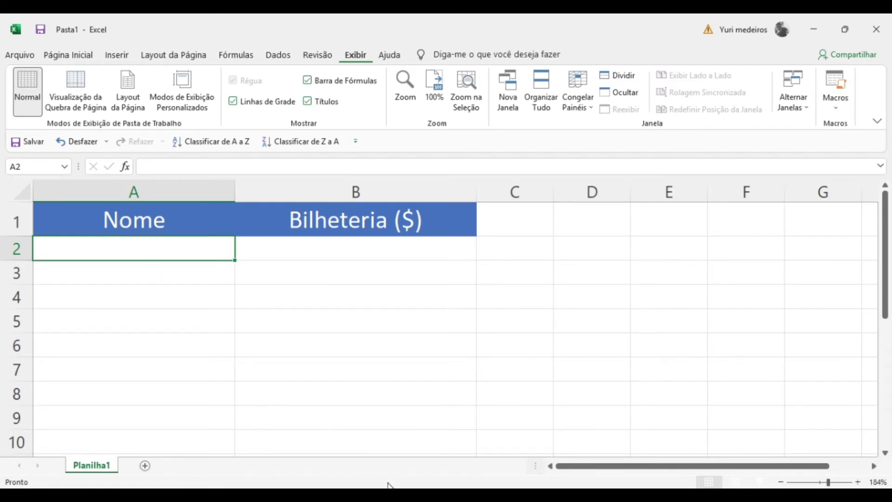
- In Chrome, find the Maiores bilheterias mundiais table and select the title Avatar
key("alt+Tab")
scroll(338, 343, "down", 5)
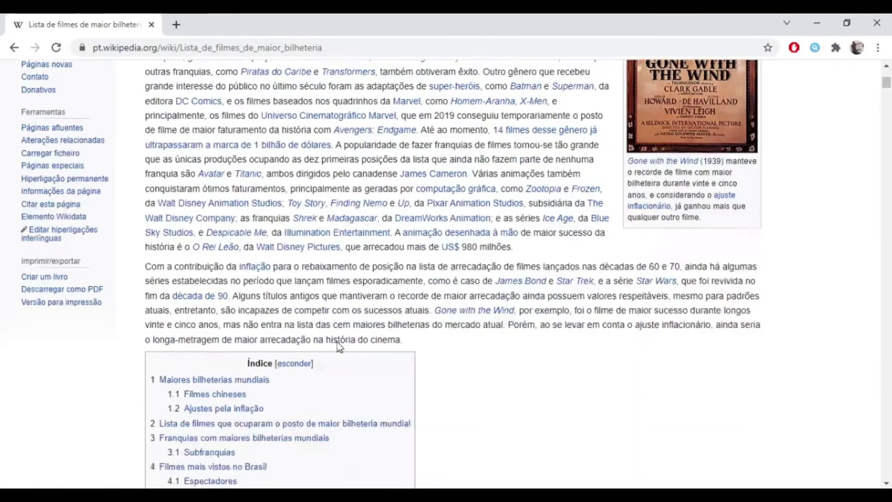
scroll(338, 342, "down", 5)
scroll(337, 341, "down", 9)
scroll(337, 342, "up", 2)
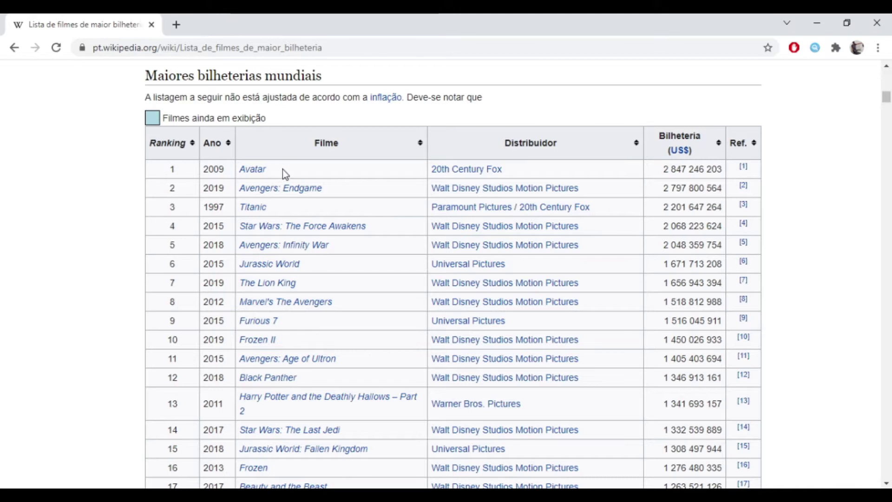
double_click(254, 169)
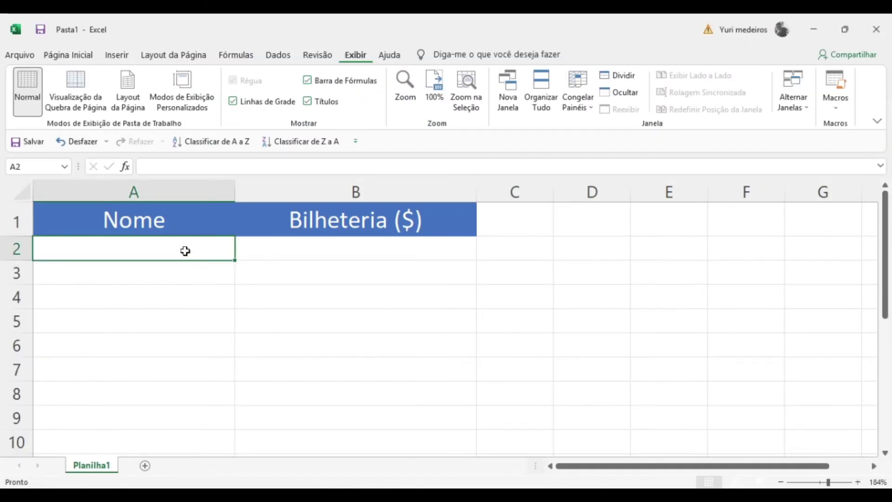
- Paste Avatar, Avengers: Endgame and Titanic from Wikipedia into A2:A4
type("Avatar")
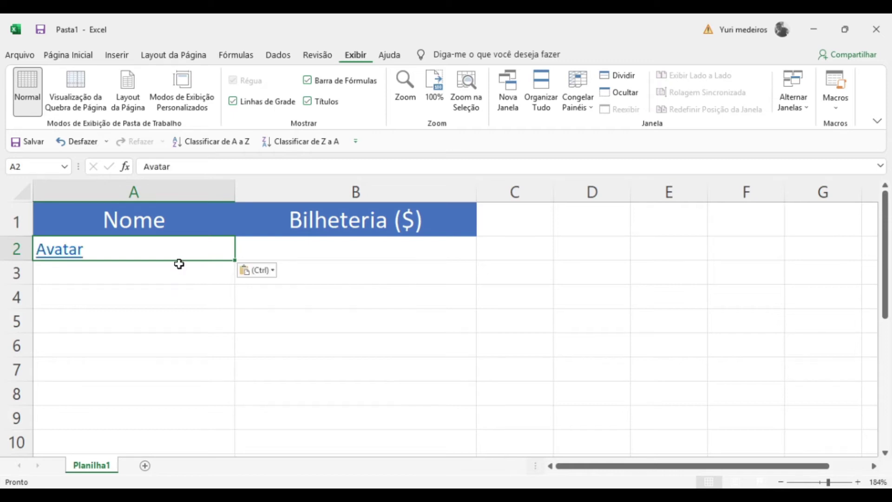
left_click(169, 276)
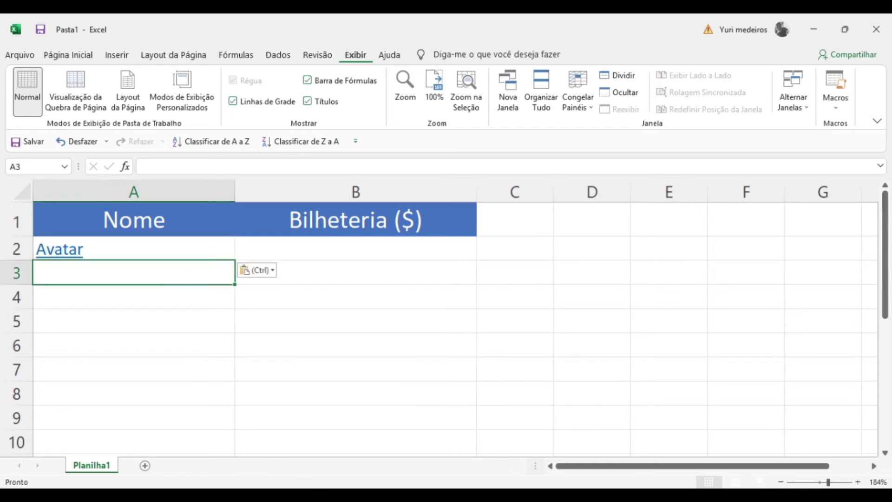
key("alt+Tab")
left_click_drag(322, 188, 237, 188)
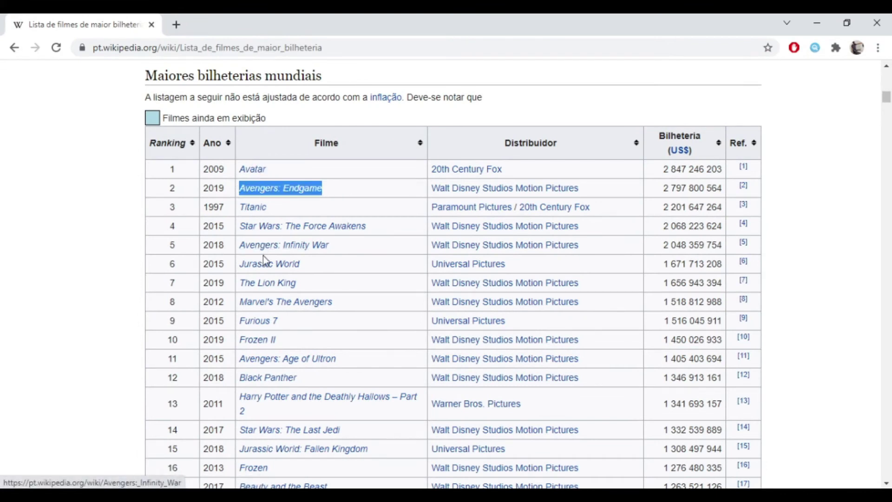
key("ctrl+c")
key("alt+Tab")
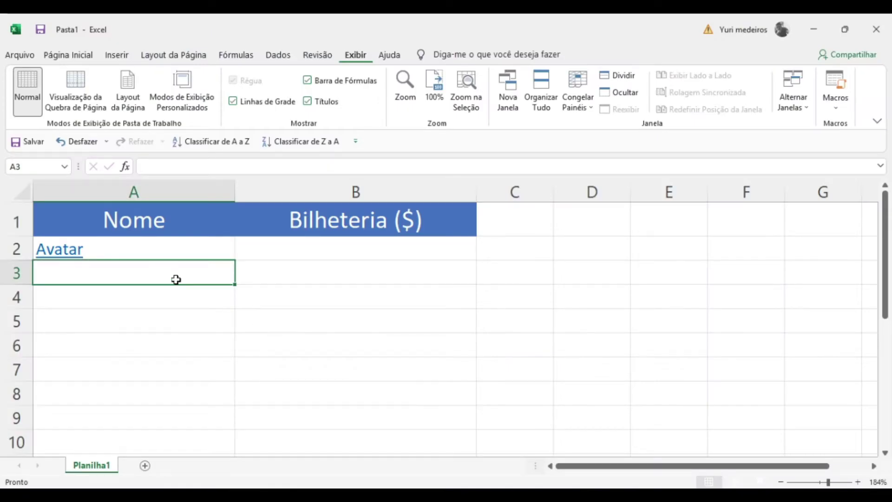
key("ctrl+v")
left_click(165, 302)
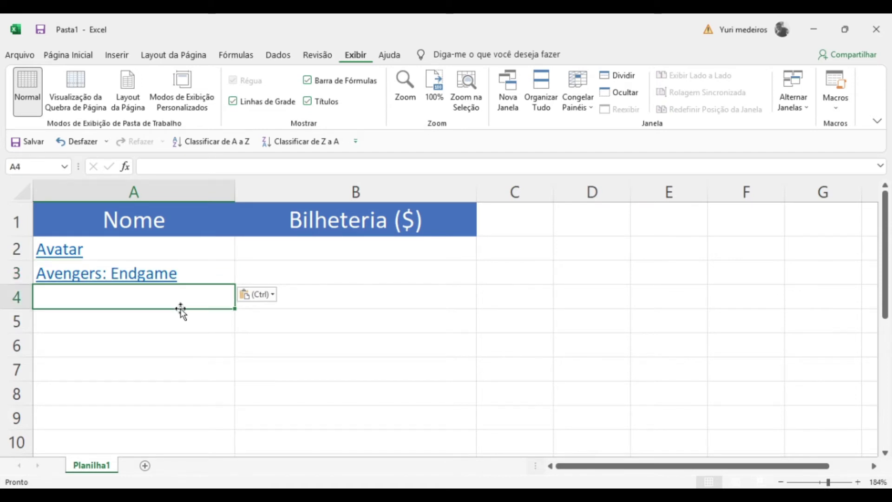
scroll(183, 313, "down", 2)
scroll(289, 346, "up", 2)
key("alt+Tab")
mouse_move(266, 207)
left_mouse_down()
mouse_move(241, 215)
mouse_move(365, 227)
left_mouse_up()
key("ctrl+c")
key("alt+Tab")
key("ctrl+v")
- Paste Star Wars: The Force Awakens, Avengers: Infinity War and Jurassic World into A5:A7
key("Return")
key("alt+Tab")
key("ctrl+c")
key("alt+Tab")
key("ctrl+v")
left_click(149, 338)
key("alt+Tab")
key("ctrl+c")
key("alt+Tab")
key("ctrl+v")
key("Return")
key("alt+Tab")
key("ctrl+c")
- Paste The Lion King, Marvel's The Avengers, Furious 7 and Frozen II into A8:A11
key("alt+Tab")
key("ctrl+v")
key("Return")
left_click_drag(828, 482, 821, 483)
key("alt+Tab")
mouse_move(296, 282)
left_mouse_down()
mouse_move(242, 283)
mouse_move(332, 303)
left_mouse_up()
key("ctrl+c")
key("alt+Tab")
key("ctrl+v")
key("Return")
key("alt+Tab")
key("ctrl+c")
key("alt+Tab")
key("ctrl+v")
key("Return")
mouse_move(239, 318)
left_mouse_down()
mouse_move(279, 319)
mouse_move(239, 339)
left_mouse_up()
key("ctrl+c")
key("alt+Tab")
key("ctrl+v")
key("Return")
key("alt+Tab")
key("ctrl+c")
key("alt+Tab")
key("ctrl+v")
- Widen column A to fit the titles and select the film names in A2:A11
left_click(70, 359)
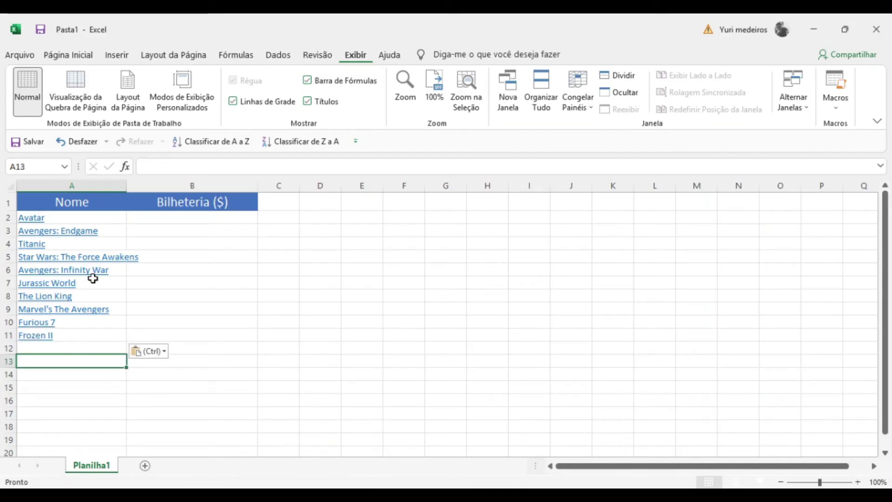
left_click_drag(128, 183, 152, 186)
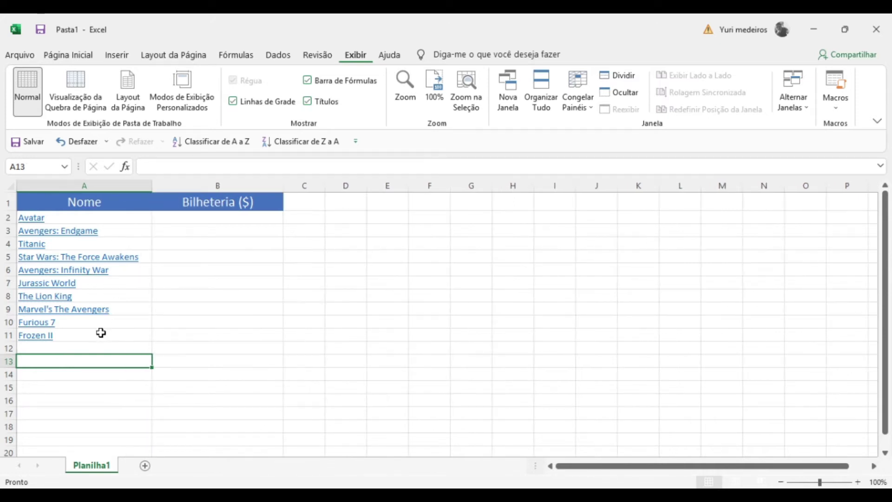
left_click_drag(84, 335, 77, 217)
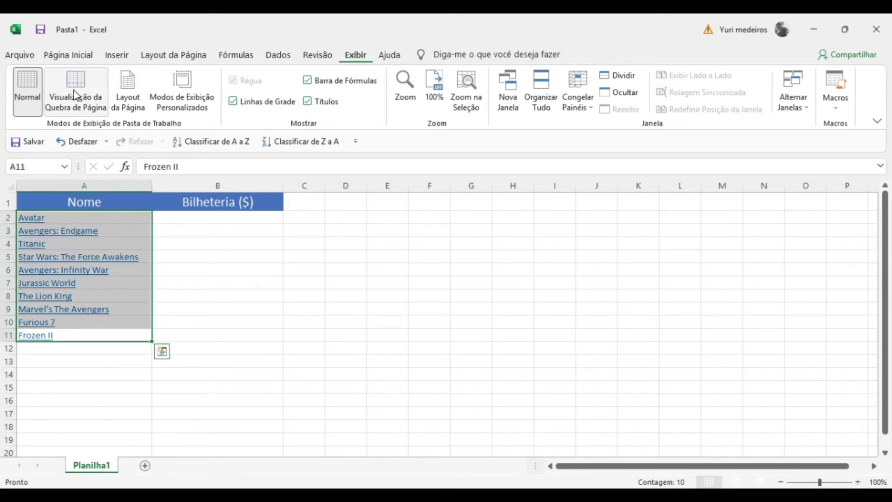
left_click(59, 54)
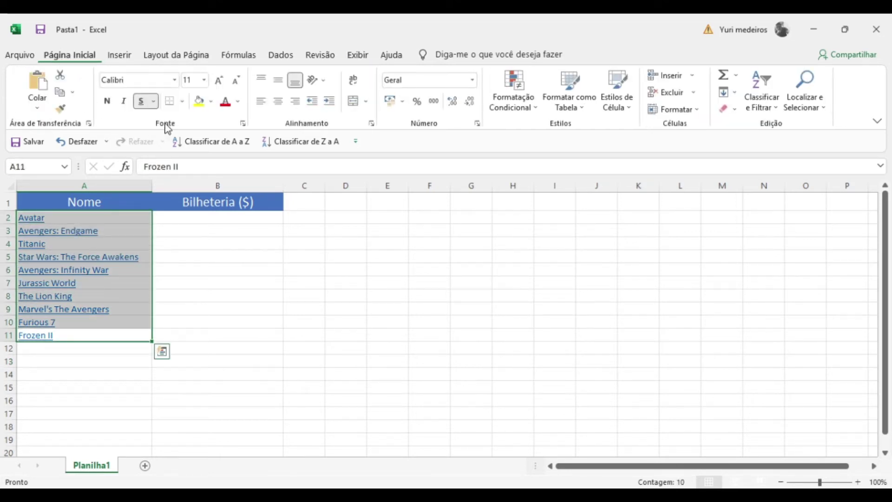
left_click(204, 80)
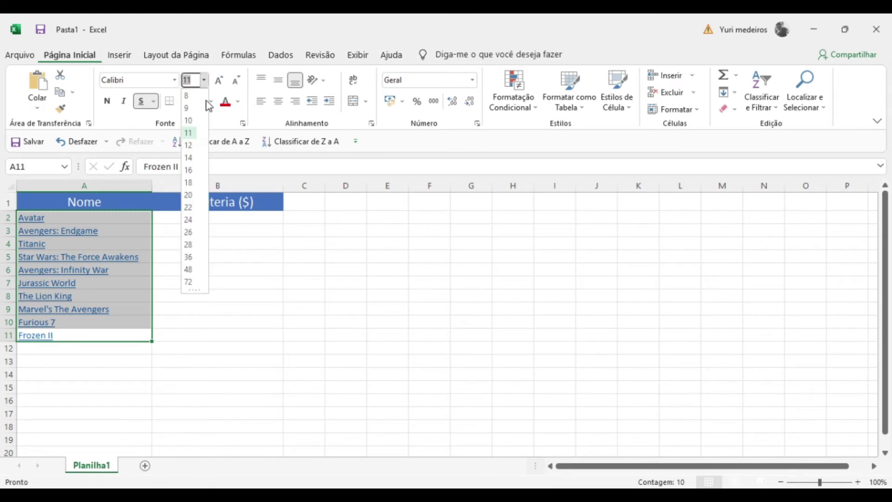
- Set the film names to font size 14 and widen column A to match
left_click(188, 158)
left_click_drag(152, 185, 181, 185)
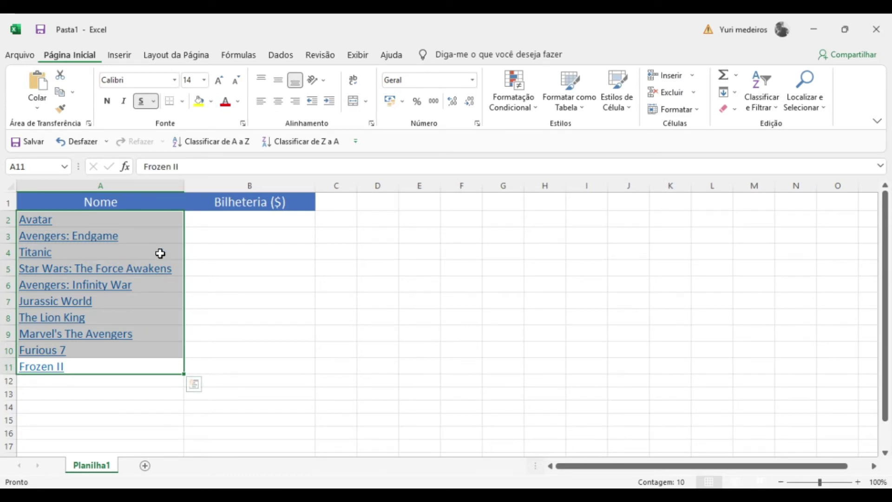
left_click(154, 218)
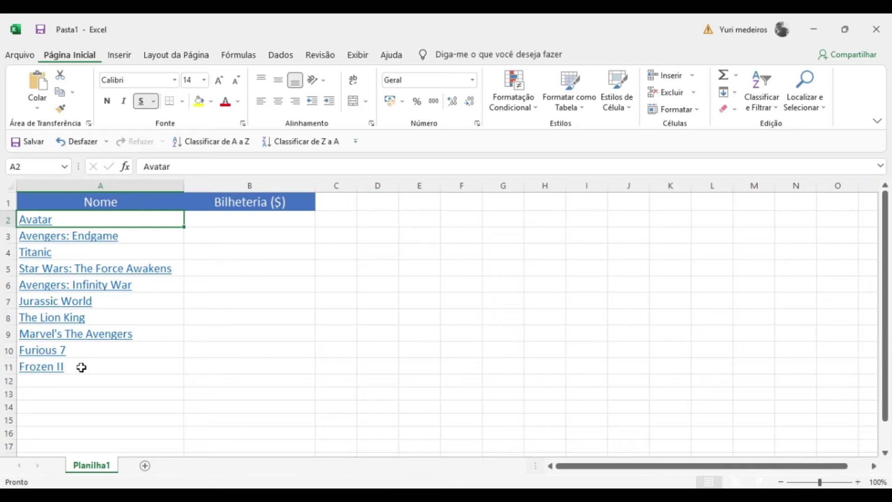
- Apply the Normal cell style to the film names in A2:A11
left_click_drag(96, 372, 119, 223)
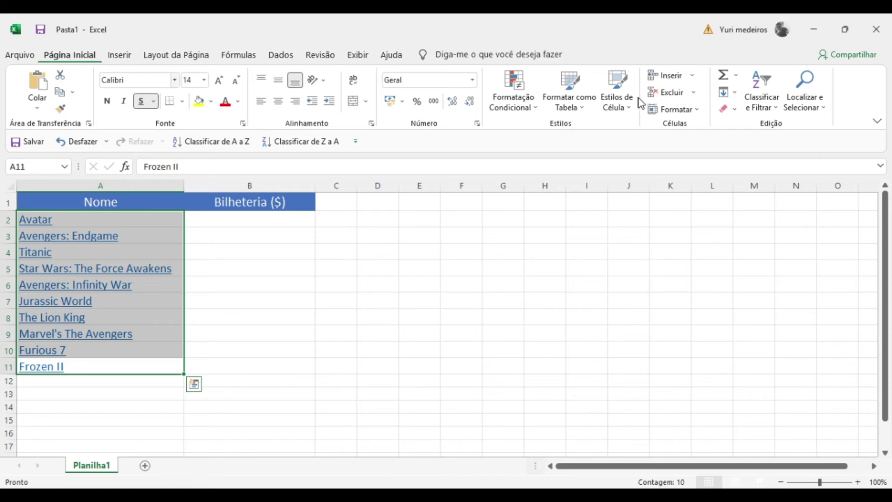
left_click(617, 108)
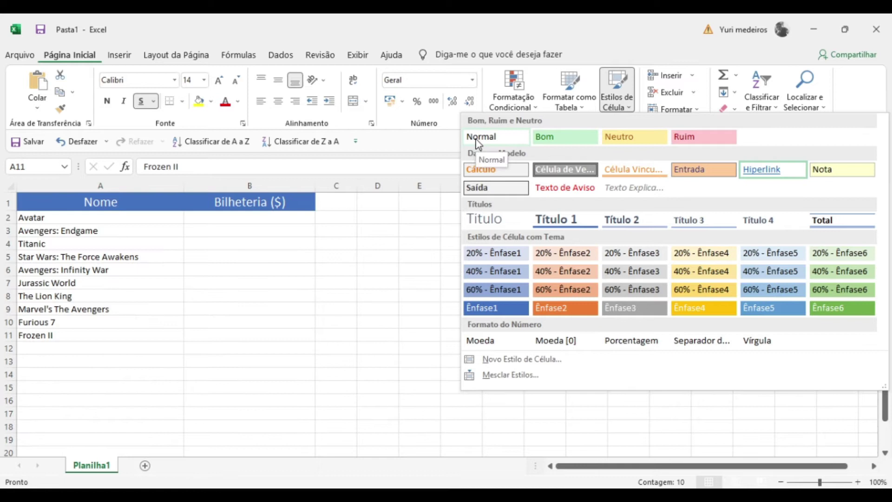
left_click(476, 140)
left_click(294, 294)
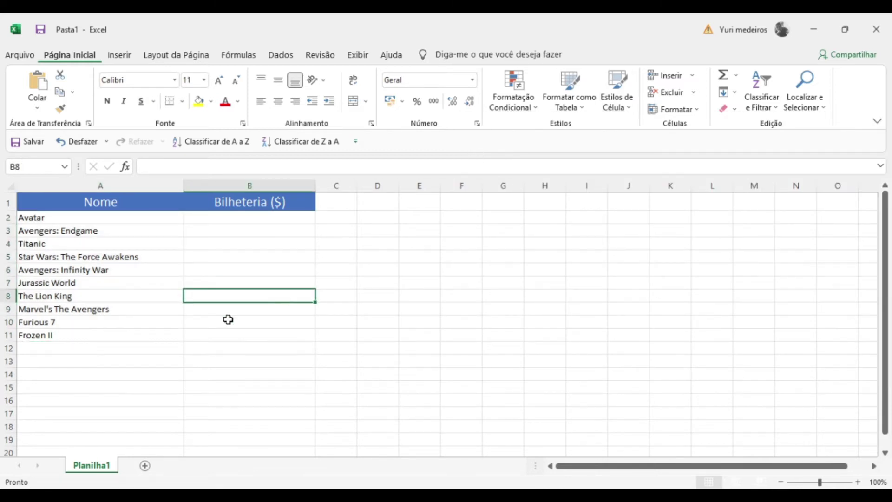
left_click_drag(109, 335, 105, 223)
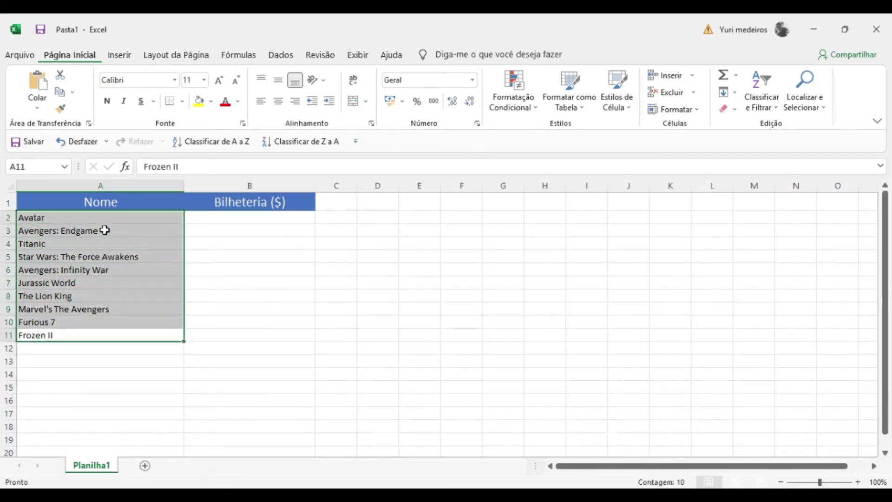
left_click(268, 220)
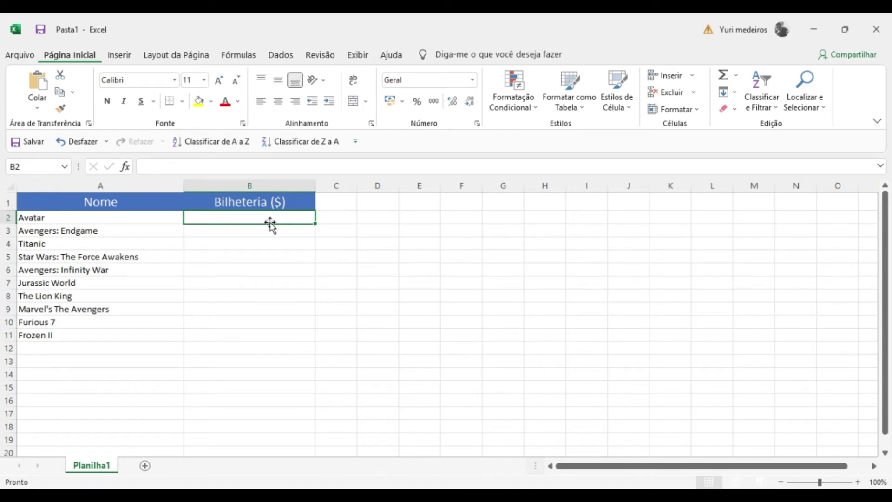
key("alt+Tab")
key("ctrl+c")
key("alt+Tab")
key("ctrl+v")
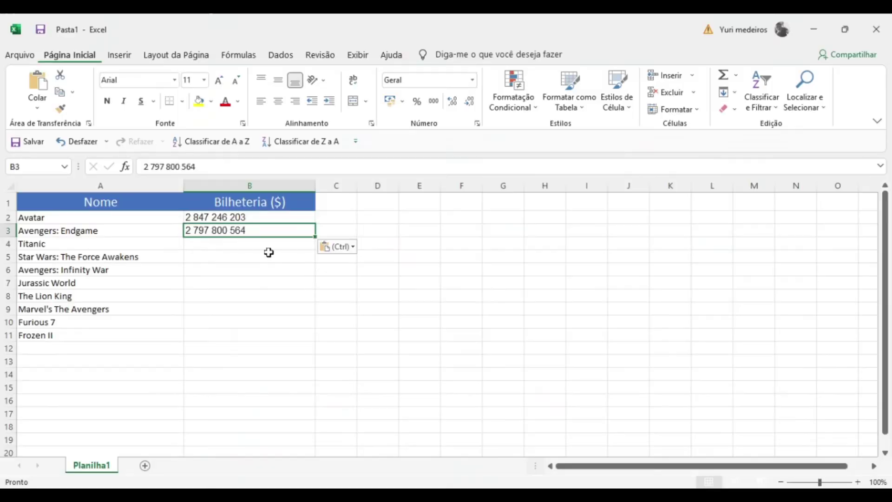
key("alt+Tab")
left_click_drag(722, 206, 656, 212)
key("ctrl+c")
key("alt+Tab")
key("ctrl+v")
key("Return")
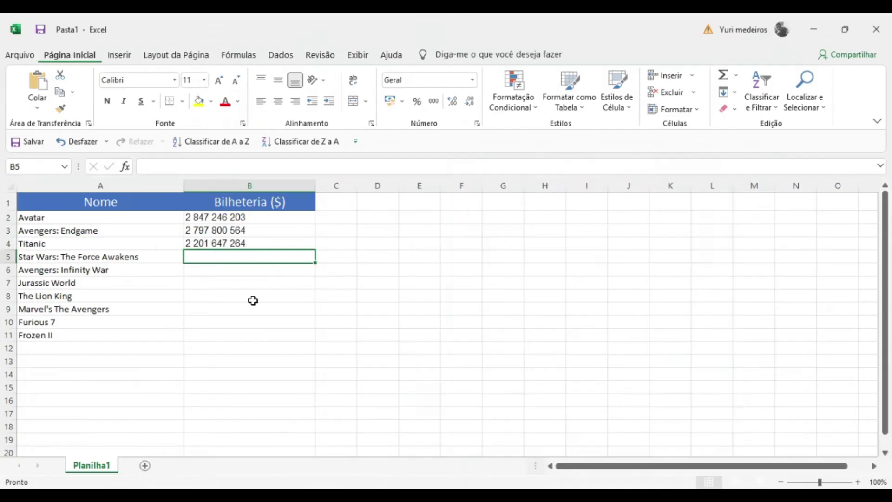
key("alt+Tab")
left_click_drag(662, 245, 729, 266)
key("ctrl+c")
key("alt+Tab")
key("ctrl+v")
key("alt+Tab")
left_click_drag(662, 282, 725, 285)
key("ctrl+c")
key("alt+Tab")
key("ctrl+v")
key("ctrl+v")
key("Return")
key("alt+Tab")
left_click_drag(664, 320, 727, 322)
key("ctrl+c")
key("alt+Tab")
key("ctrl+v")
key("Return")
key("alt+Tab")
left_click_drag(664, 340, 727, 340)
key("ctrl+c")
key("alt+Tab")
key("ctrl+v")
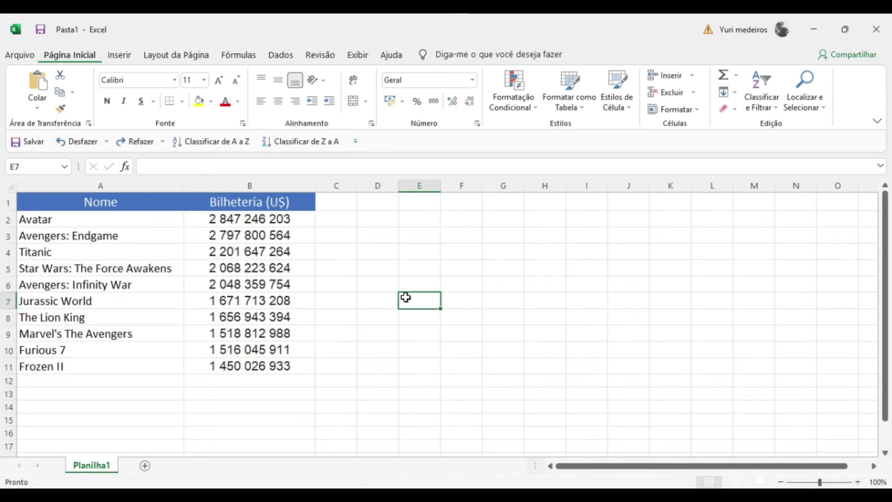
left_click_drag(267, 364, 238, 220)
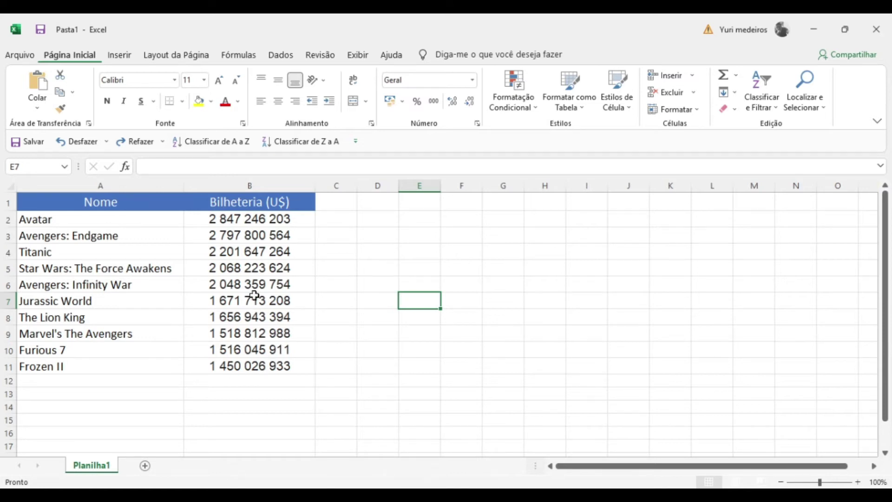
left_click(238, 220)
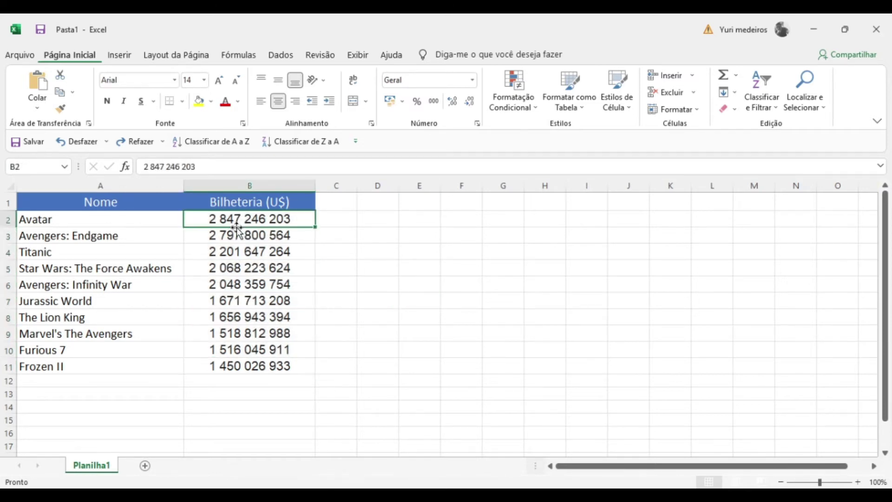
left_click(150, 167)
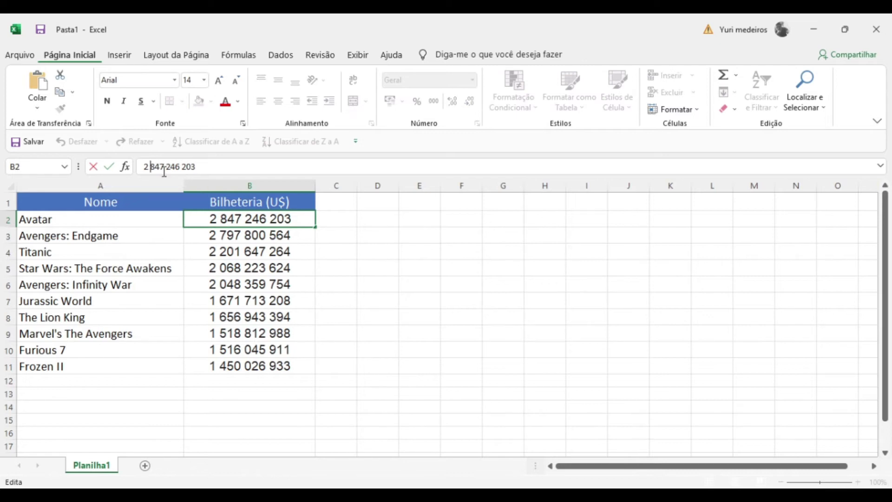
key("Delete")
left_click(167, 168)
key("BackSpace")
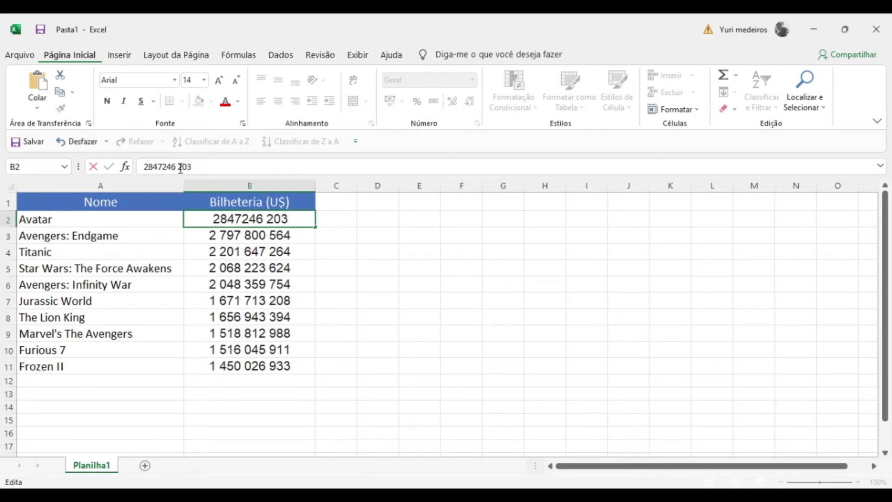
left_click(181, 168)
key("BackSpace")
key("Return")
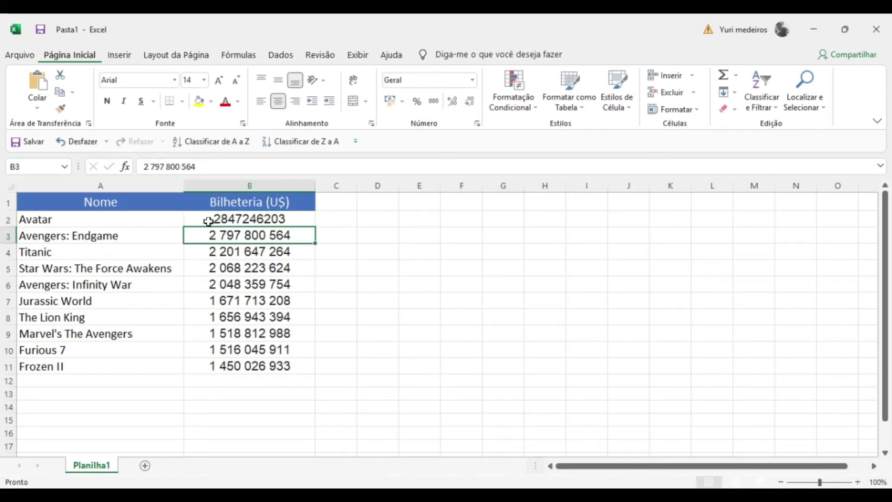
- Strip the digit-group spaces from the next figures, including Star Wars' box office
left_click(152, 166)
key("Return")
left_click(168, 167)
key("Return")
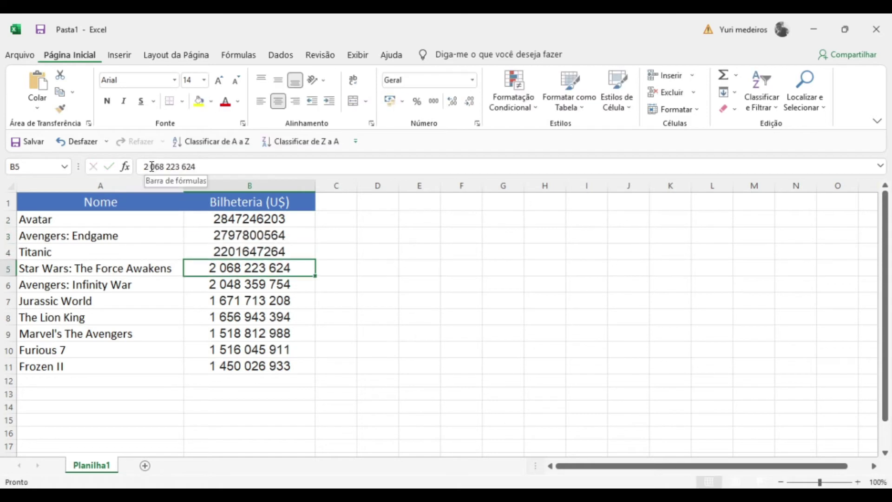
left_click(180, 168)
key("BackSpace")
key("Return")
left_click(180, 168)
key("BackSpace")
key("Return")
left_click(179, 168)
key("BackSpace")
key("Return")
left_click(178, 168)
key("Return")
left_click(178, 168)
key("BackSpace")
key("Return")
left_click(175, 168)
key("BackSpace")
key("Return")
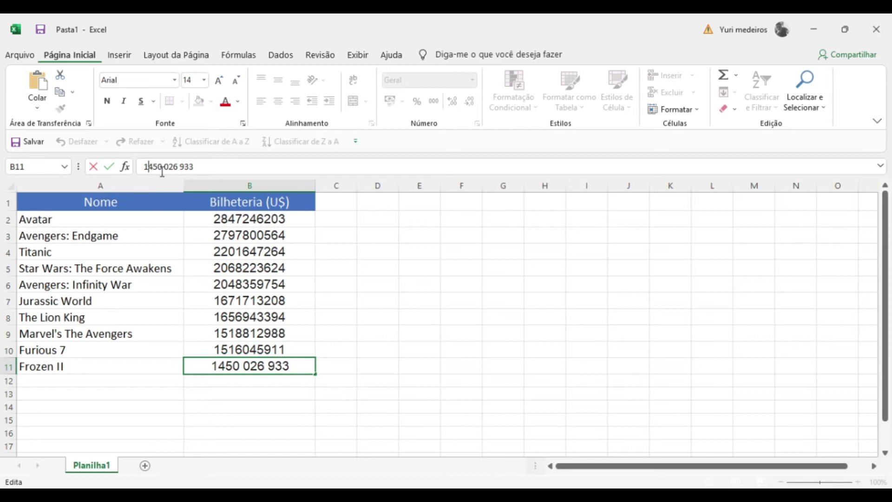
left_click(291, 397)
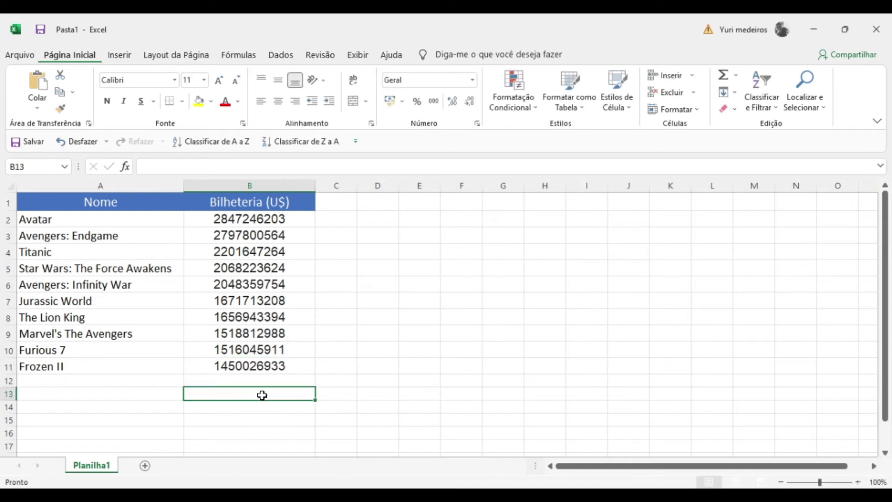
left_click_drag(244, 362, 238, 220)
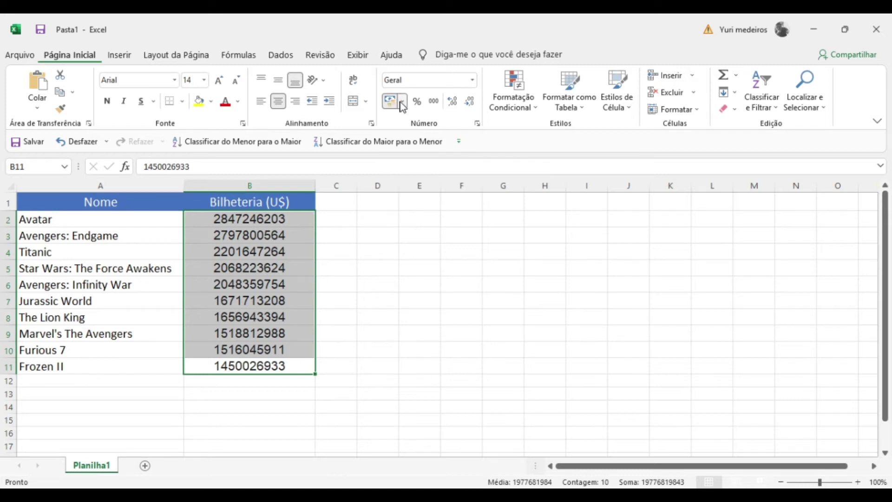
- Apply US-dollar Accounting format (Inglês (Estados Unidos)) to B2:B11 and widen column C
left_click(402, 103)
left_click(424, 137)
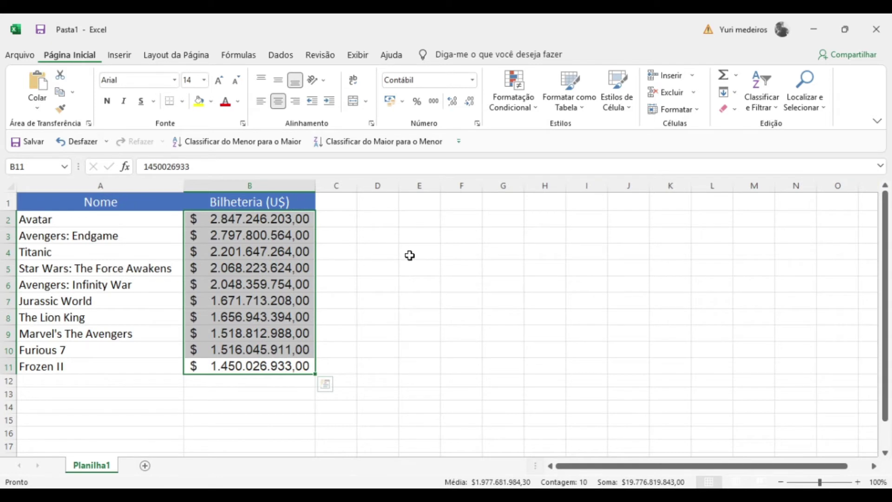
left_click(342, 204)
left_click_drag(357, 186, 447, 186)
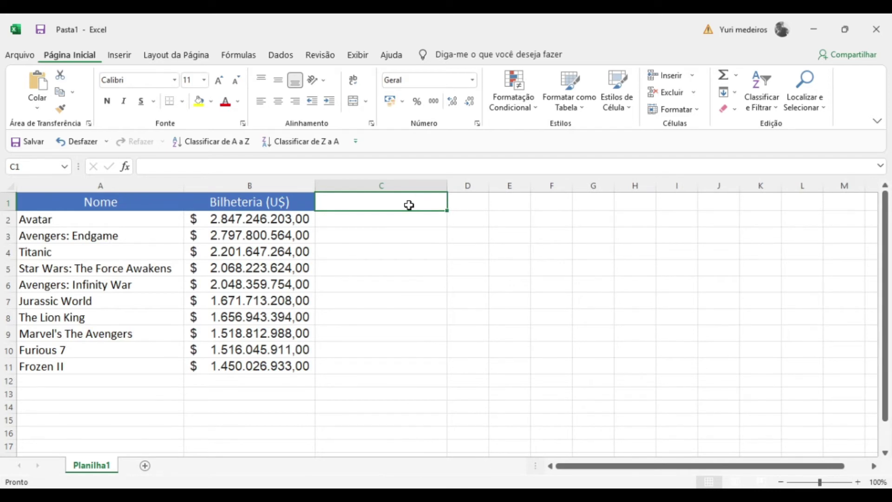
left_click(249, 186)
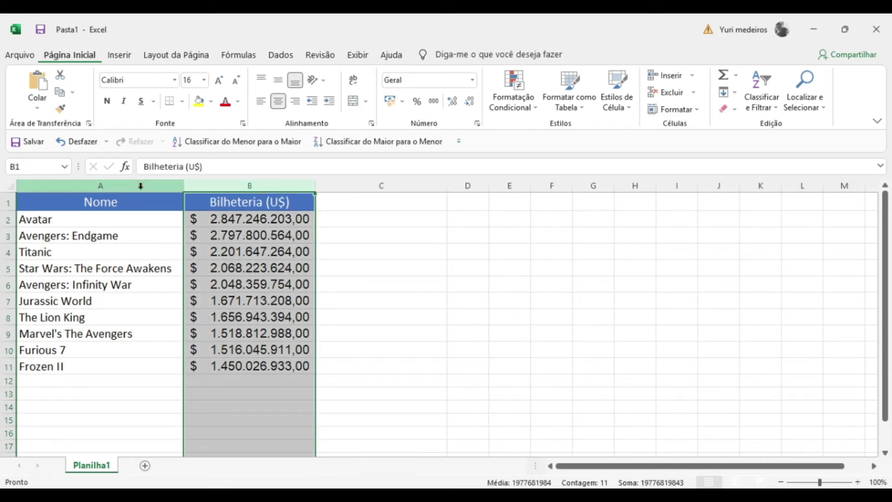
left_click(141, 186)
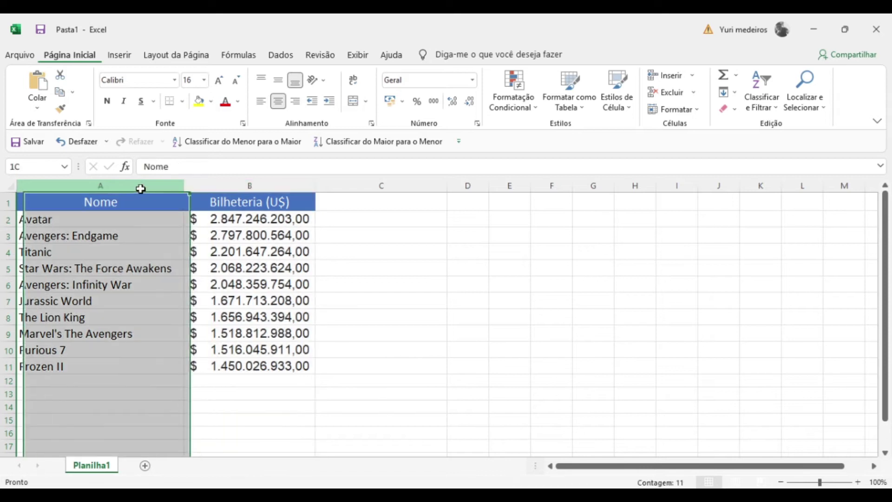
left_click(223, 187)
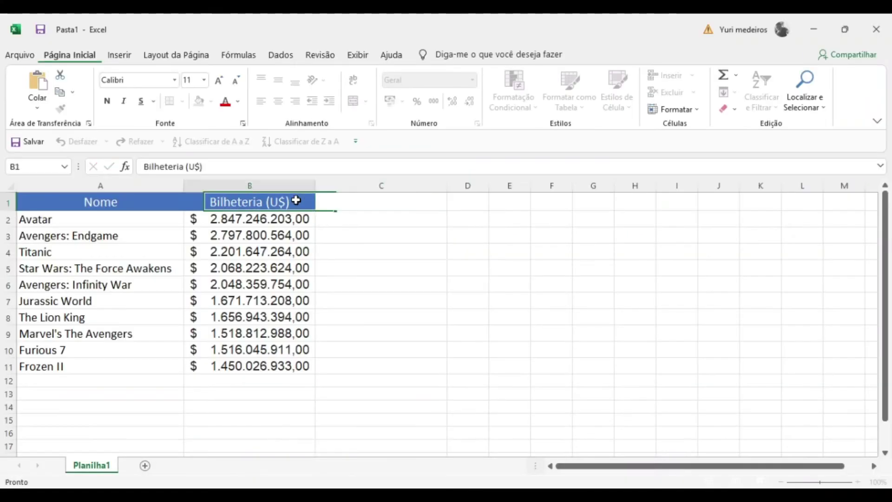
- Enter 'Bilheteria (R$)' in C1, styled Ênfase1, centred, at font size 16
left_click(325, 201)
left_click(355, 163)
type("Bilheteria (")
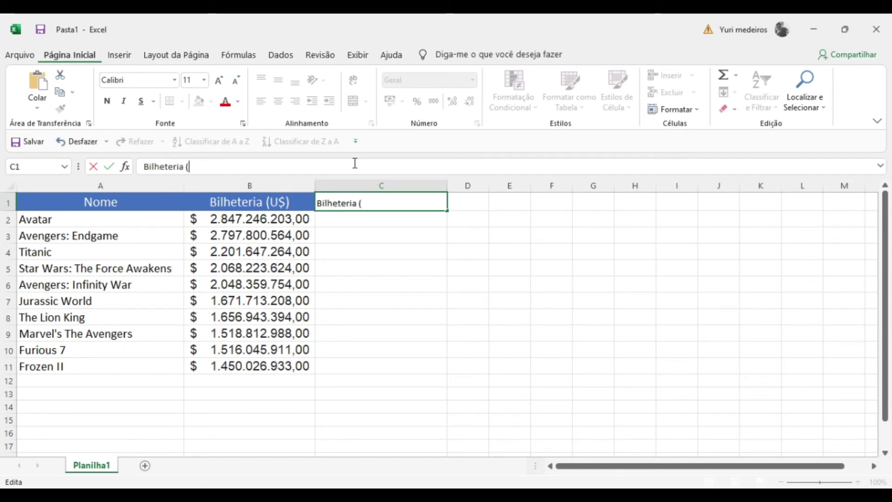
type("R$)")
key("Return")
key("ctrl+z")
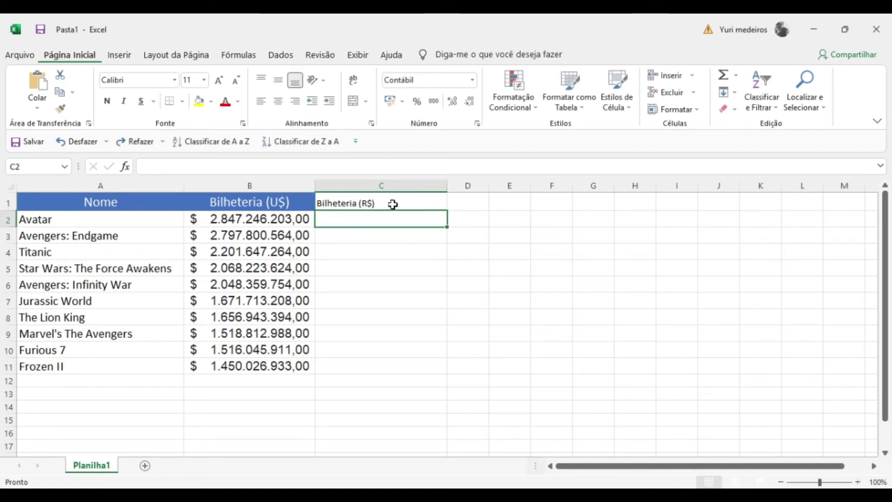
left_click(615, 100)
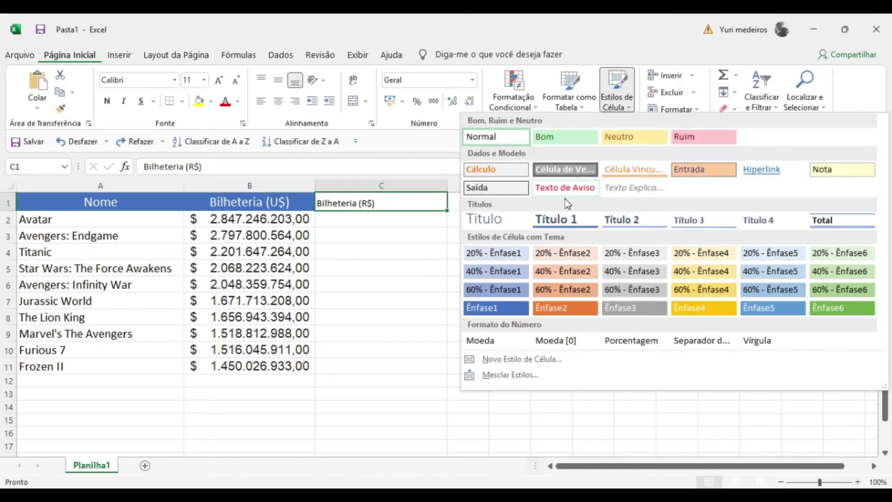
left_click(478, 304)
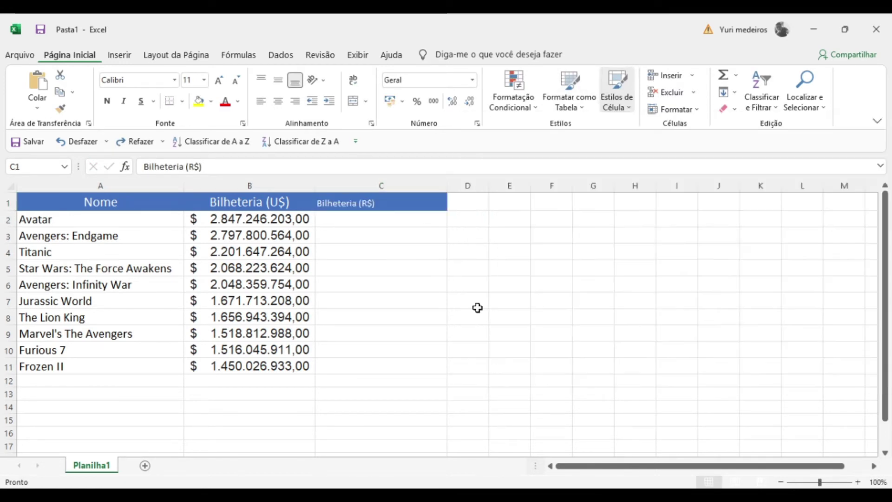
left_click(278, 101)
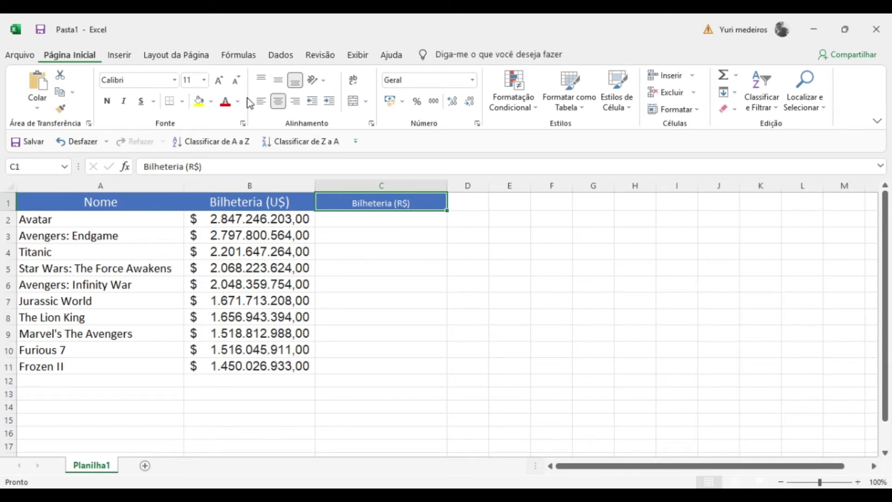
left_click(204, 80)
key("Escape")
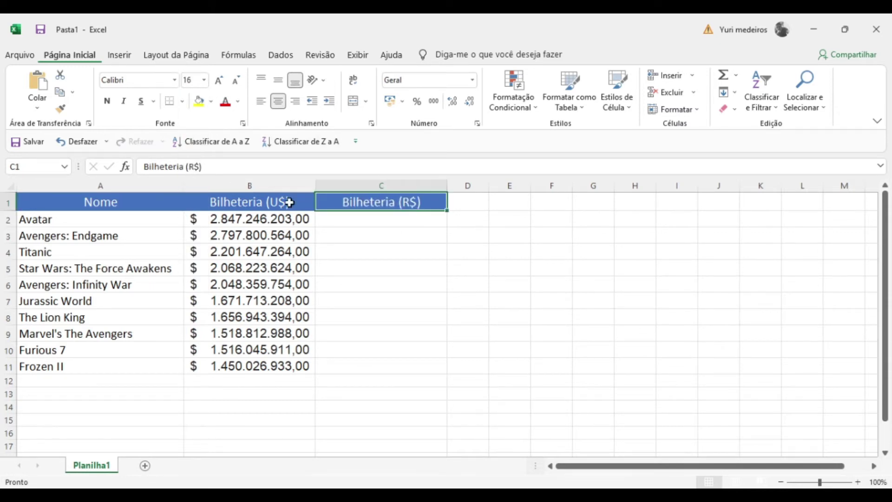
left_click(362, 224)
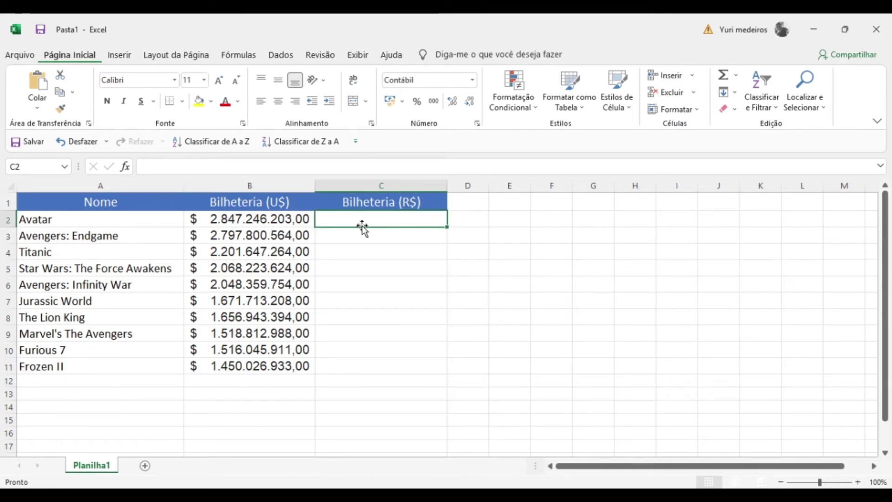
- Enter the formula =B2*5,5 in C2 to convert Avatar's gross to reais
left_click(298, 223)
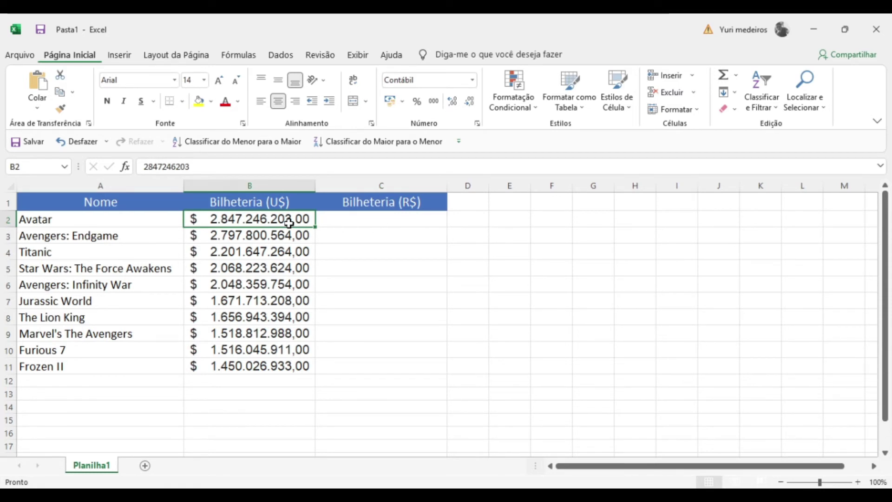
left_click(353, 216)
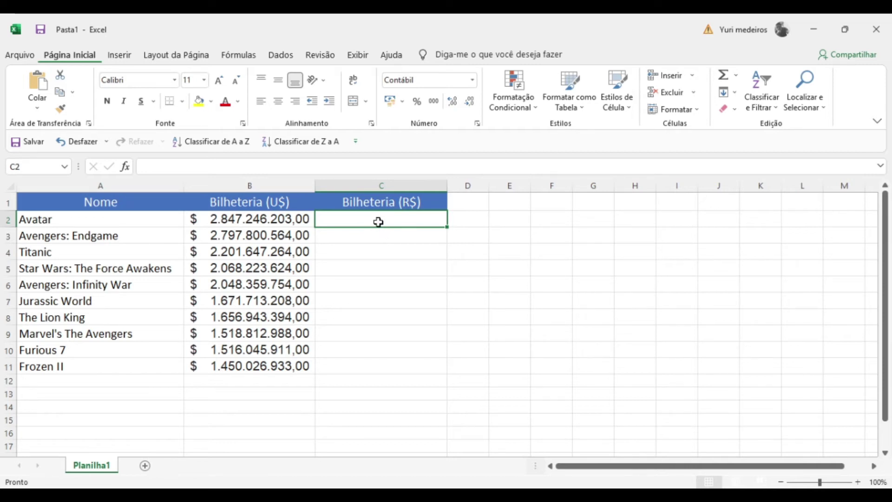
left_click(377, 163)
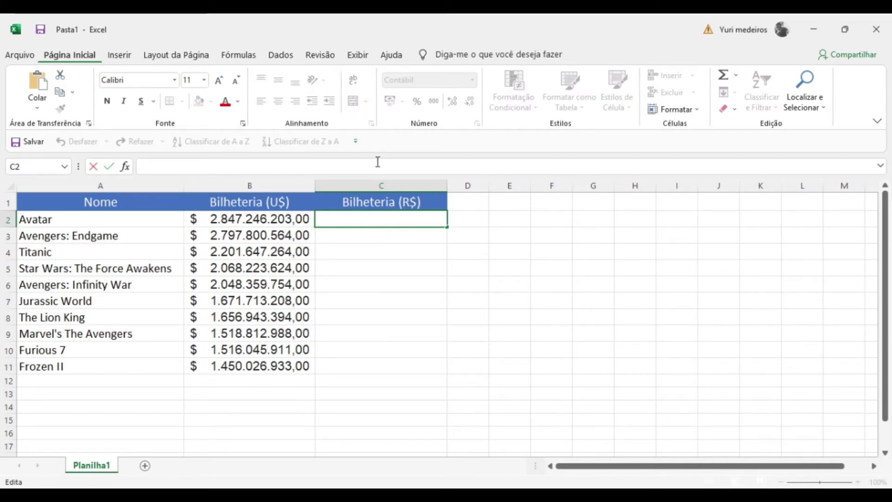
type("=")
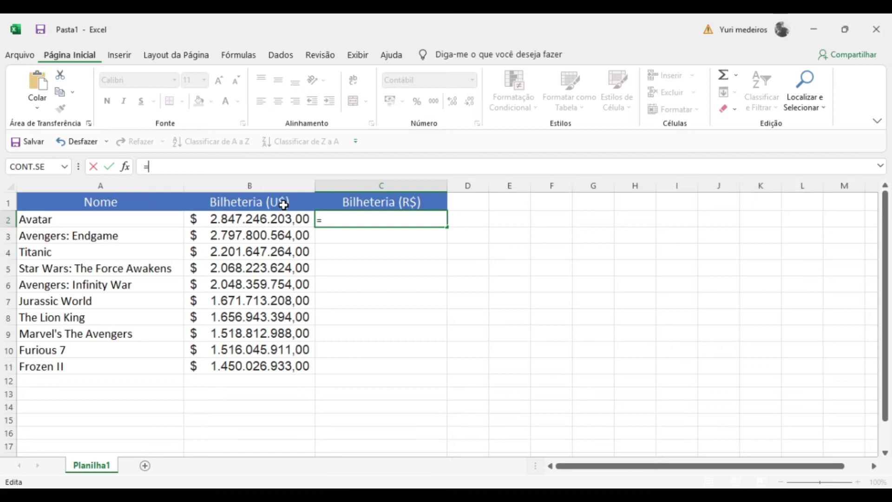
type("B")
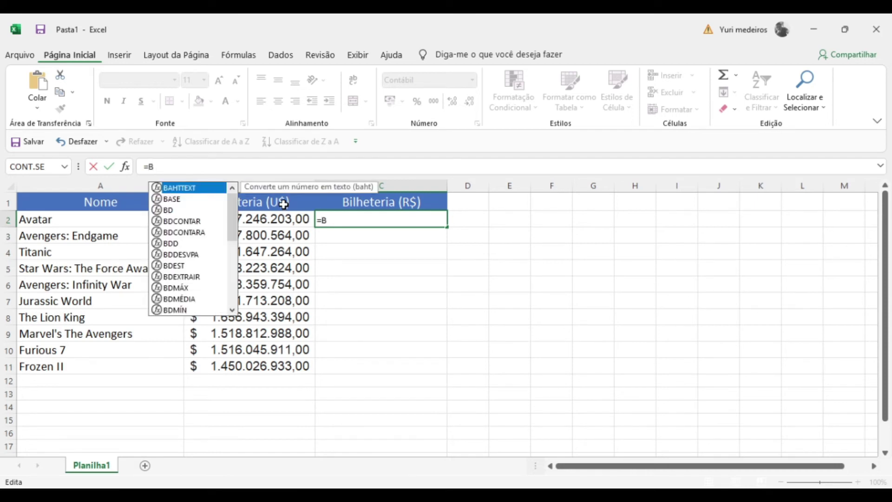
type("2")
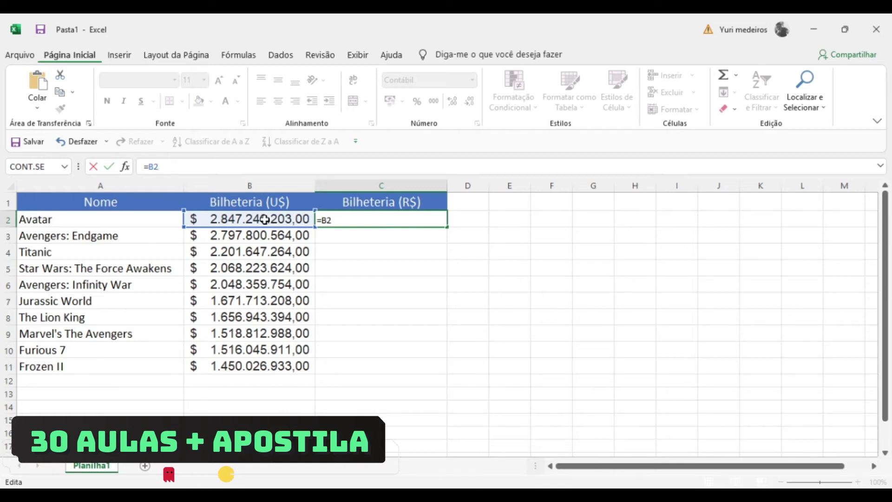
type("*")
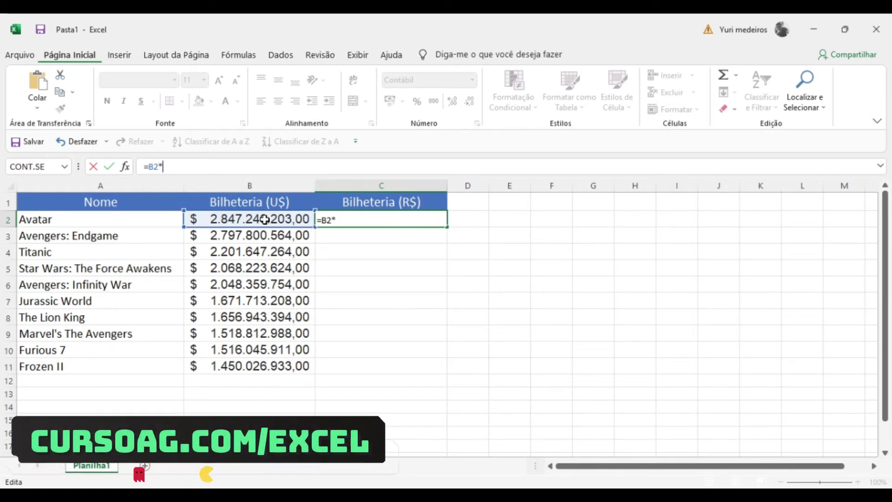
type("5,5")
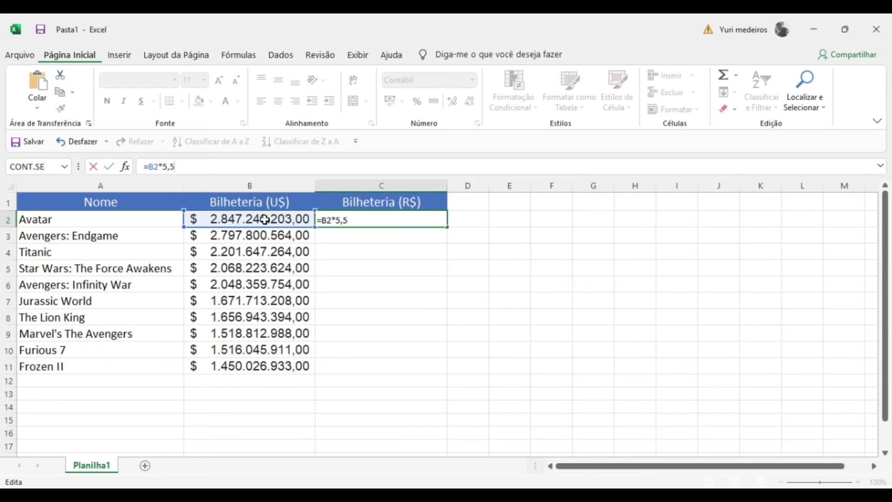
key("Return")
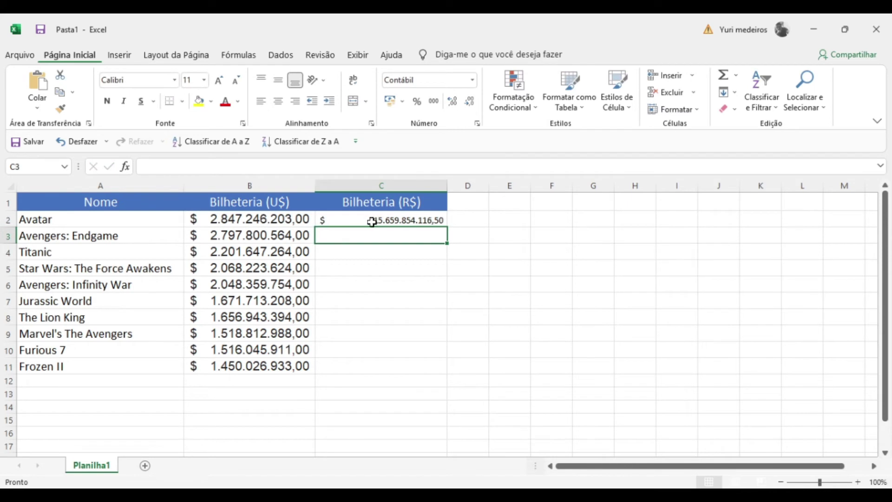
- Format C2 with the R$ Português (Brasil) accounting symbol, showing R$ 15.659.854.116,50
left_click(372, 221)
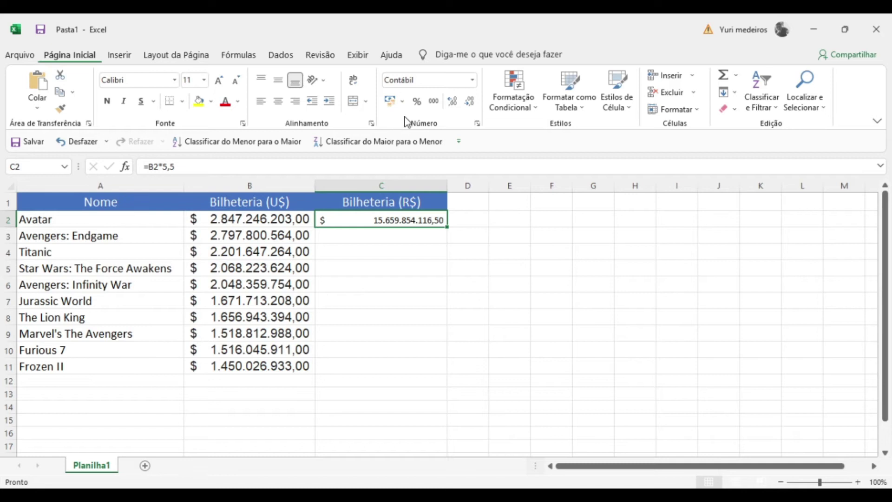
left_click(404, 102)
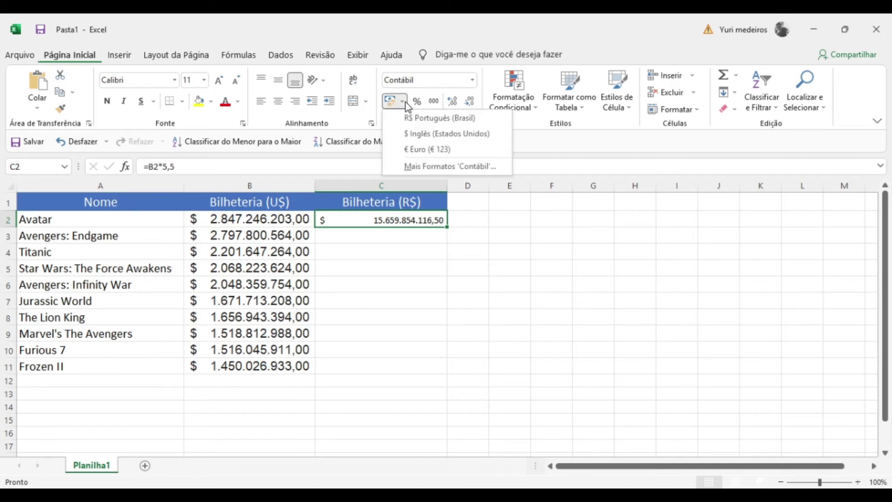
left_click(426, 119)
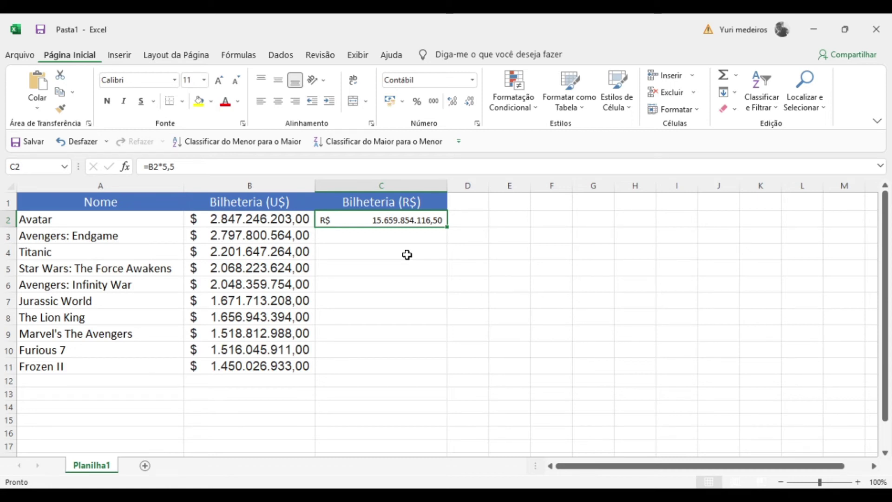
left_click(401, 236)
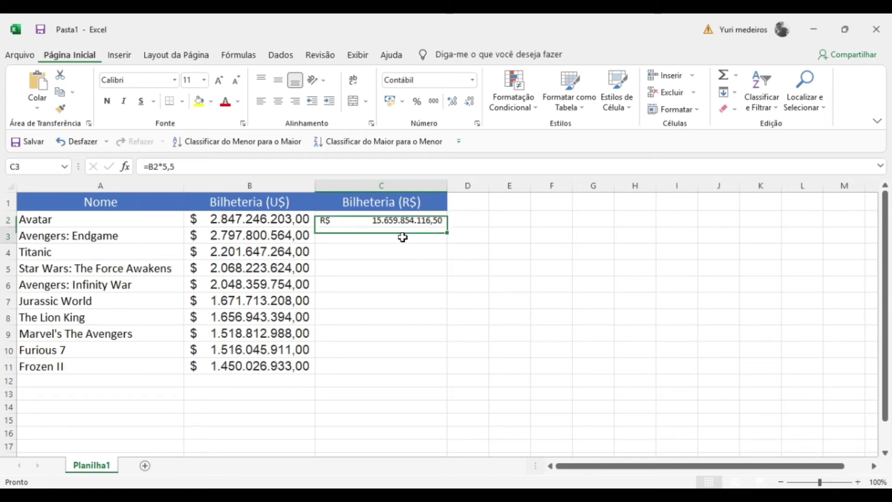
left_click(276, 238)
left_click(337, 239)
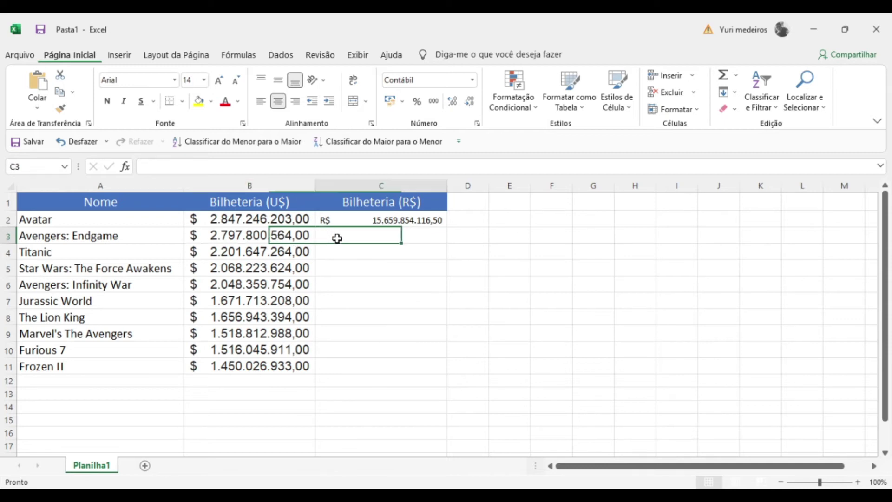
left_click(351, 168)
type("=B3")
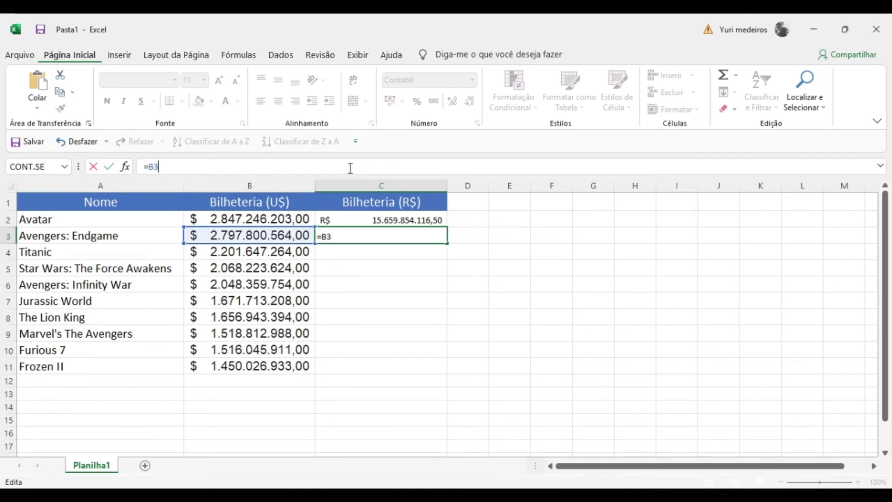
type("*")
key("BackSpace")
key("BackSpace")
key("BackSpace")
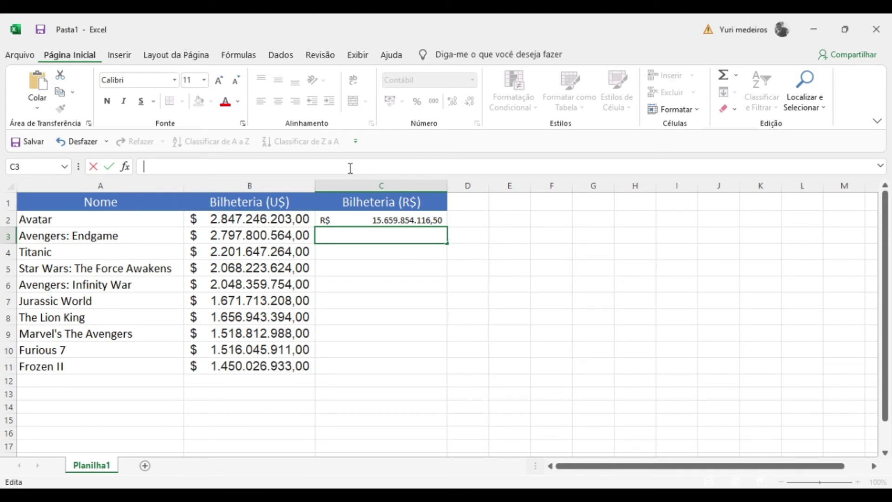
left_click(436, 224)
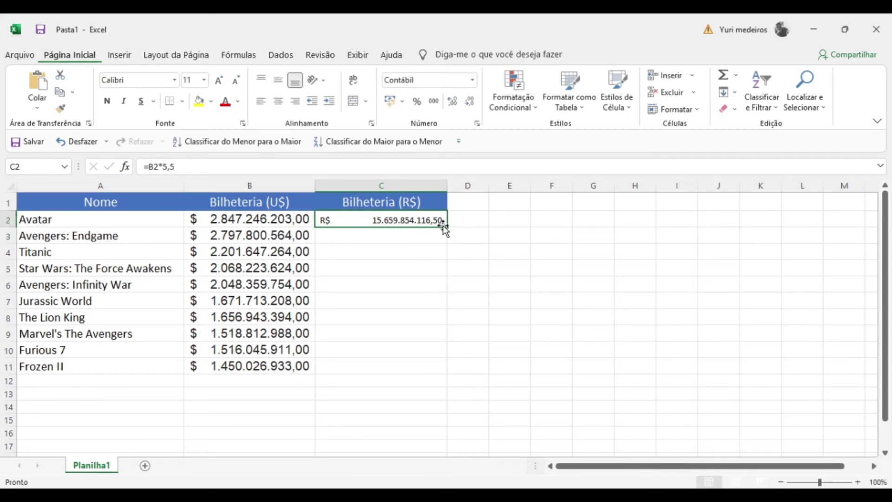
- Fill C2's ×5,5 conversion formula down to C11 for all ten films
left_click_drag(448, 228, 439, 370)
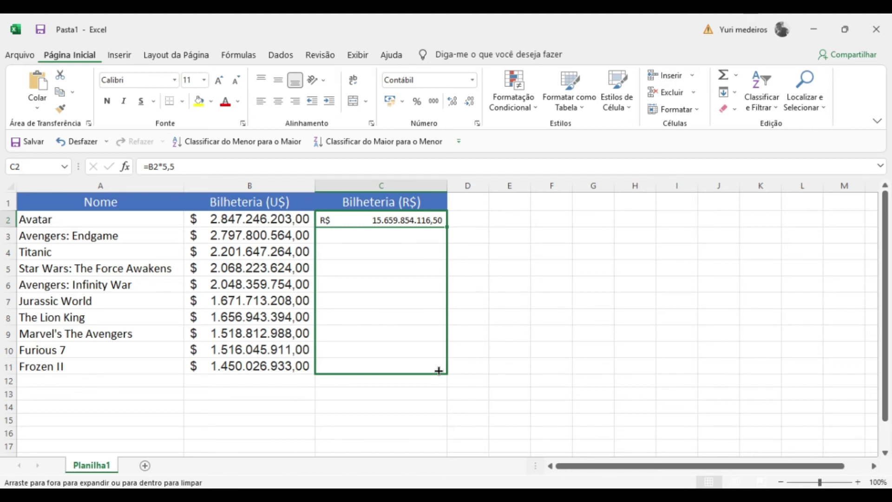
left_click_drag(438, 370, 438, 371)
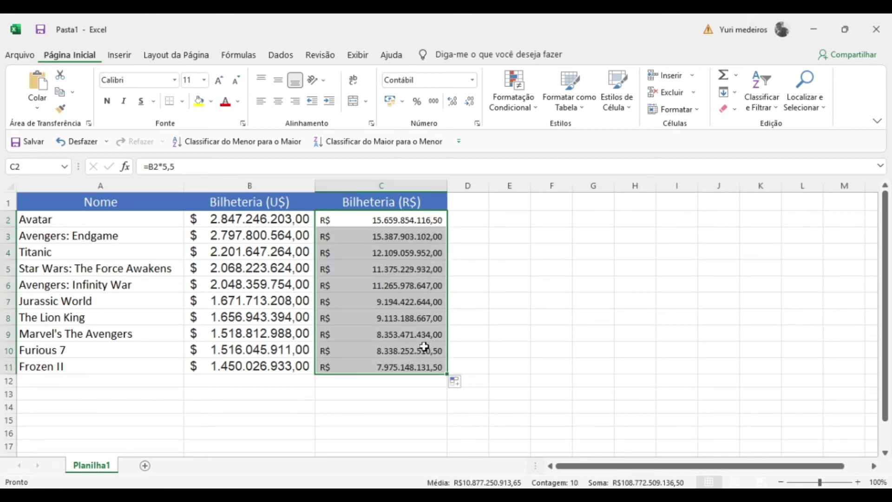
left_click(381, 220)
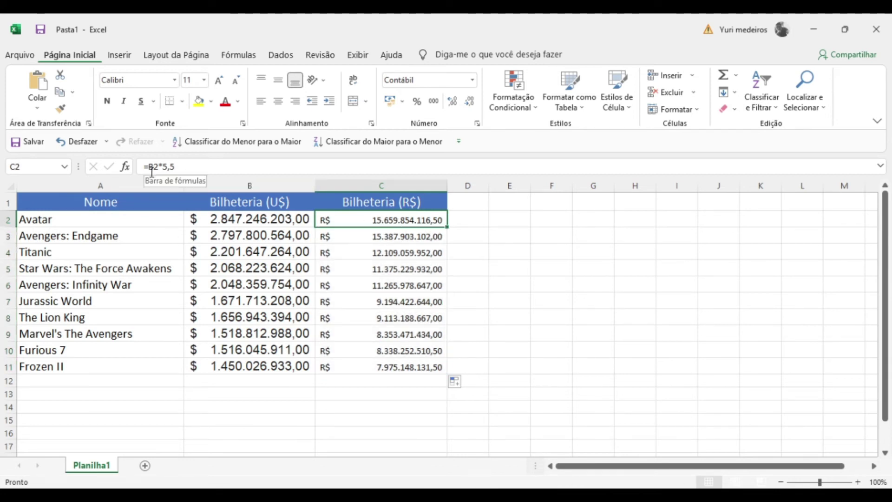
left_click(407, 240)
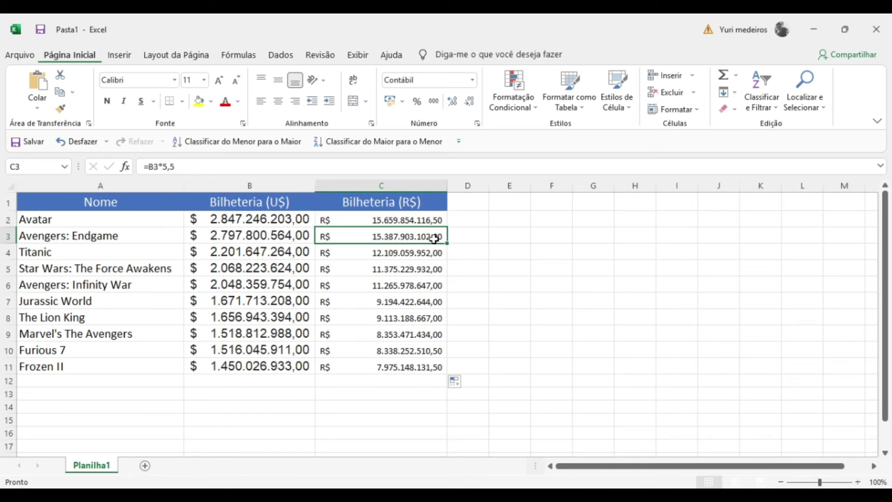
left_click(275, 232)
left_click(272, 253)
left_click(270, 269)
left_click(274, 288)
left_click(274, 304)
left_click(275, 320)
left_click(275, 333)
left_click(279, 366)
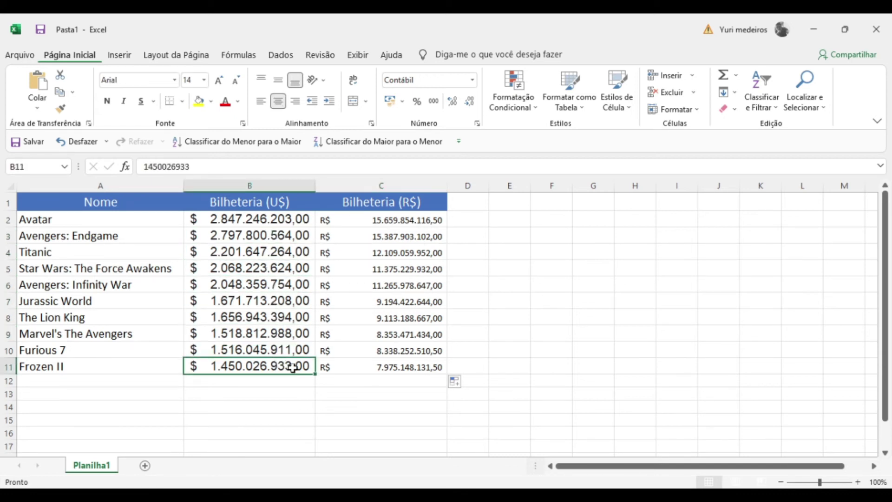
- Set the reais values in C2:C11 to font size 14
left_click_drag(405, 367, 350, 219)
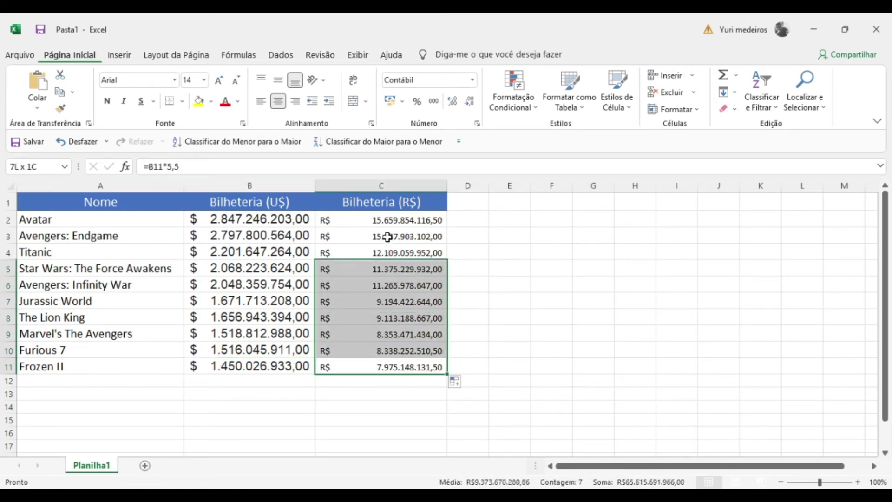
left_click(204, 81)
left_click(193, 159)
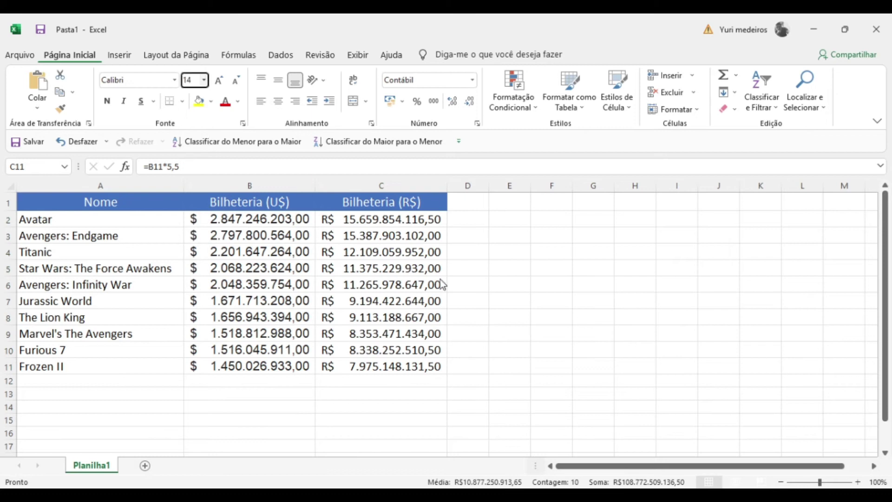
left_click(511, 272)
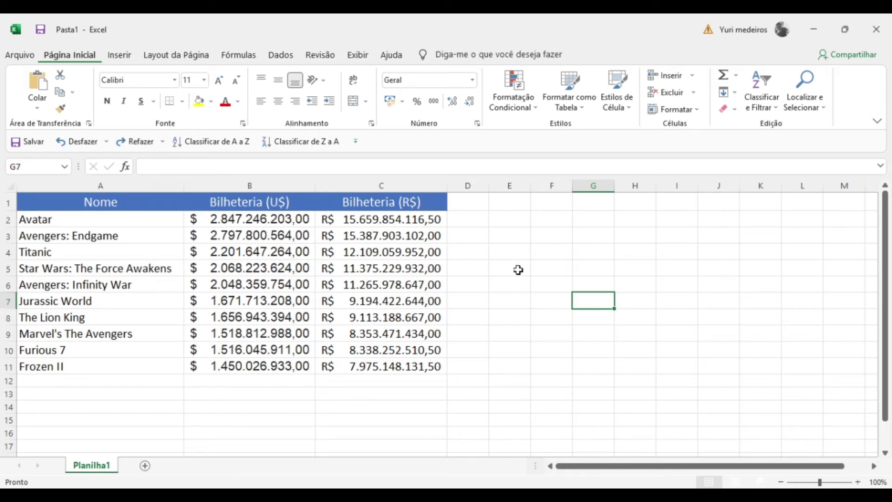
- Insert a blank column before Nome and enter the header 'Numeração' in A1
left_click(105, 186)
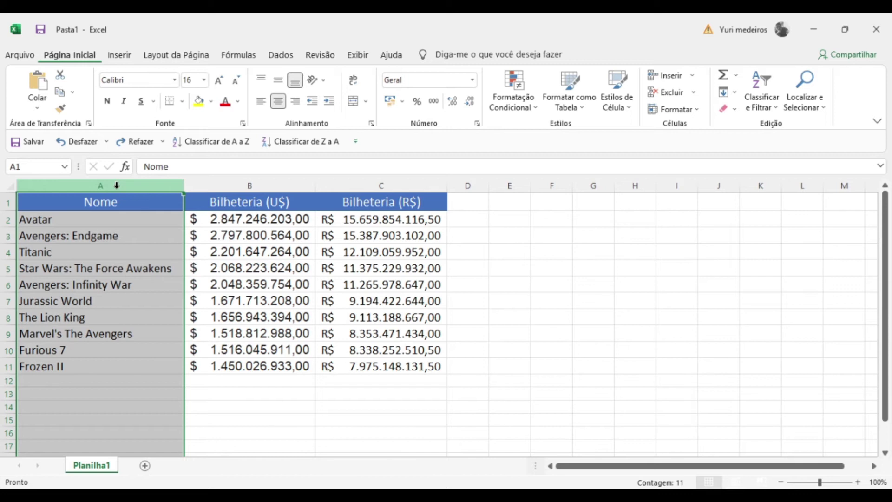
right_click(116, 186)
left_click(154, 281)
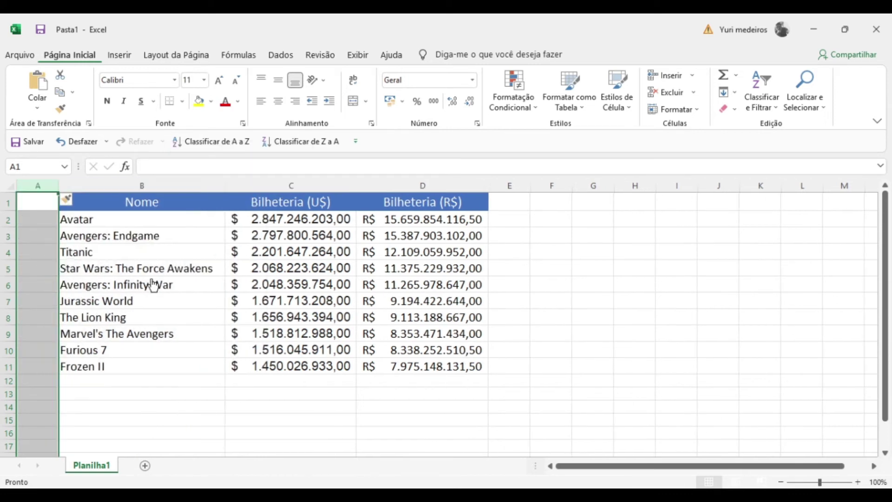
left_click(45, 202)
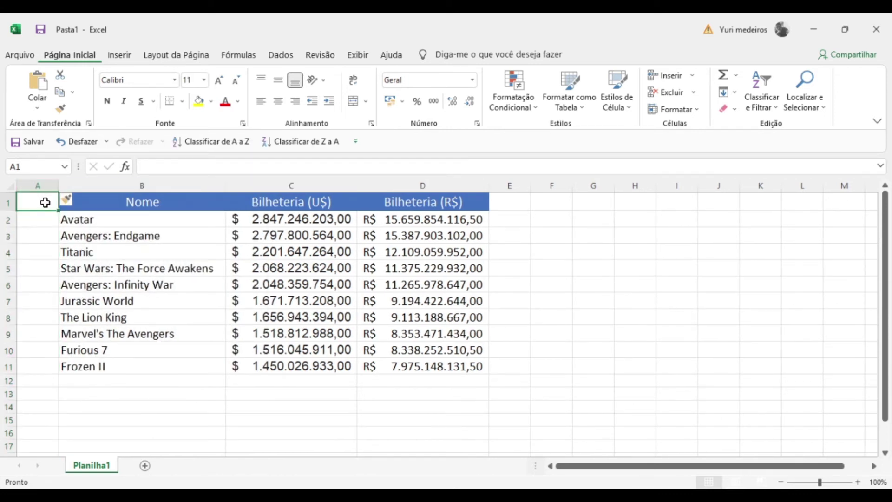
type("Numeraç")
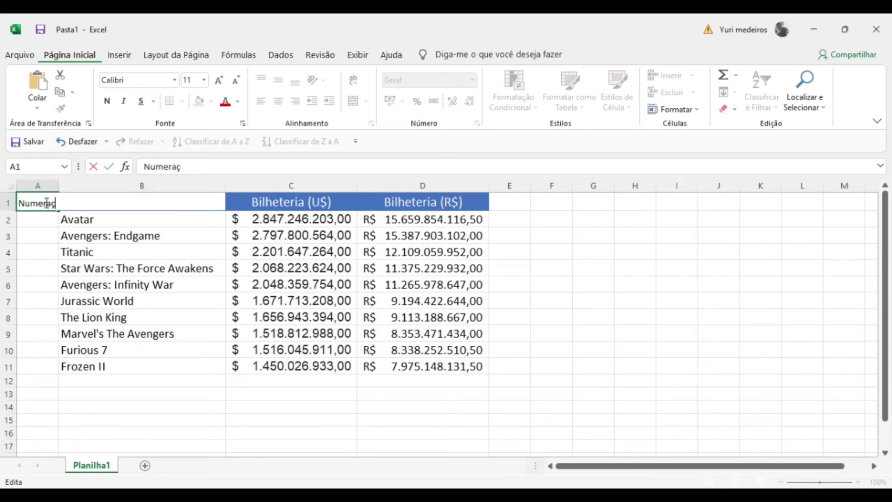
type("ão")
key("Return")
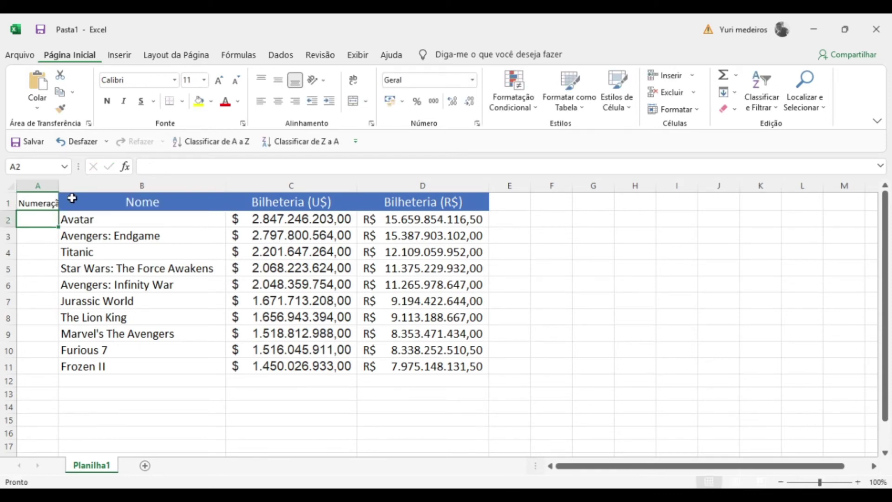
left_click_drag(58, 186, 91, 186)
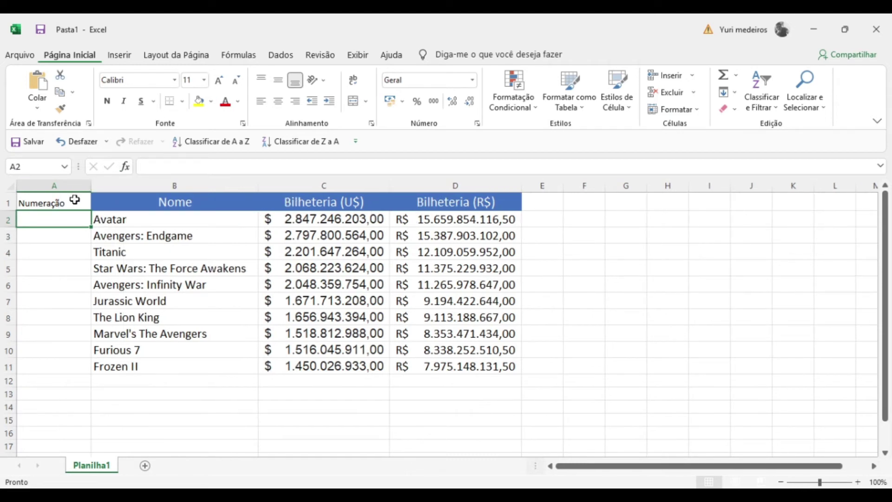
- Give the Numeração header the Ênfase1 style, size 16, centred, with column A widened
left_click(74, 201)
left_click(608, 113)
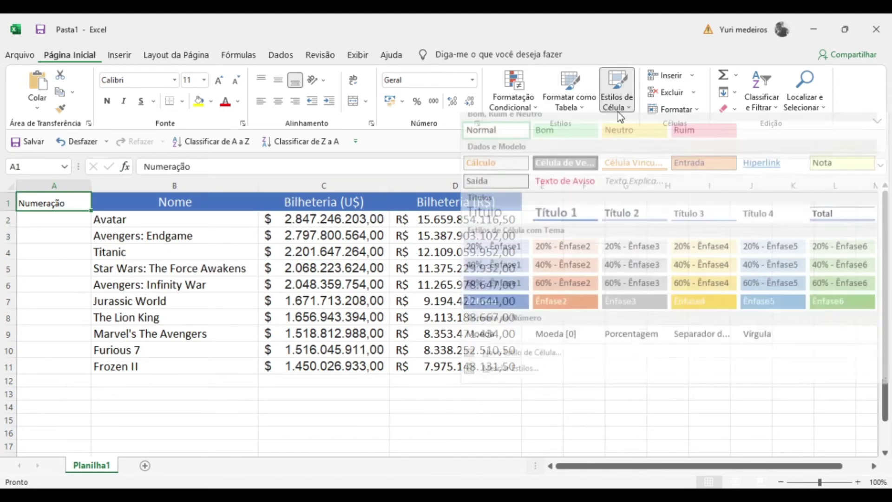
left_click(473, 309)
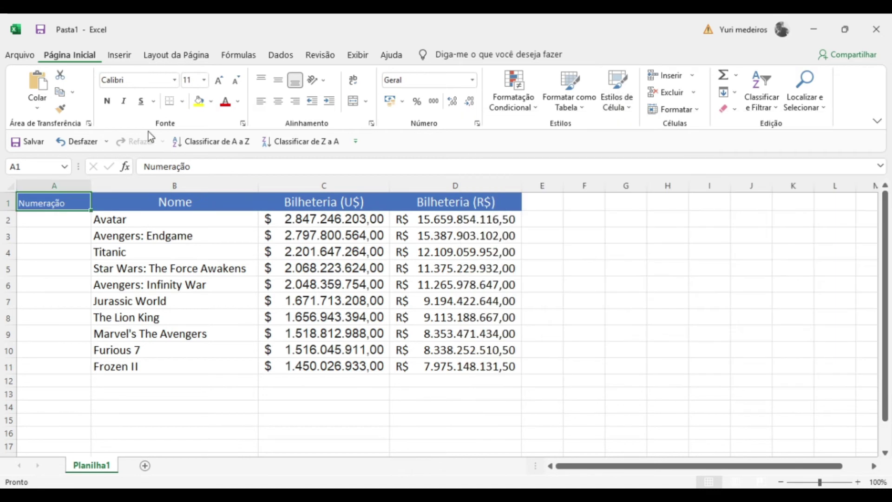
left_click(204, 80)
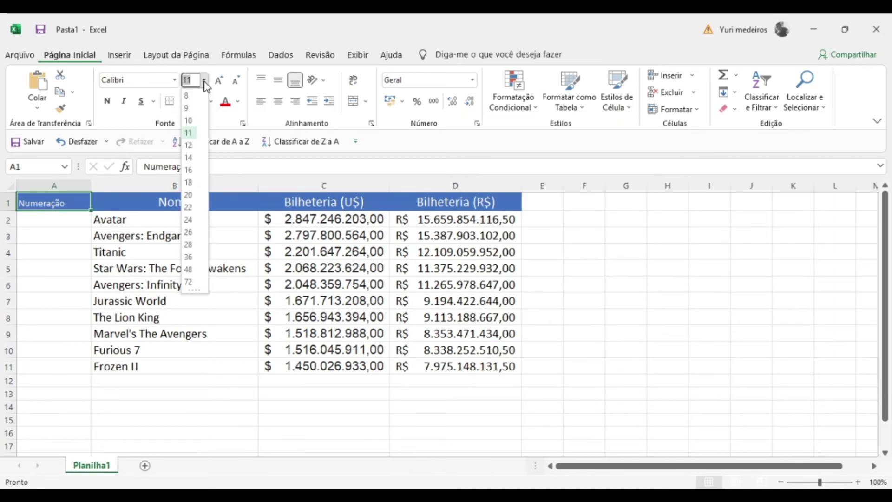
left_click(188, 172)
left_click_drag(91, 185, 111, 185)
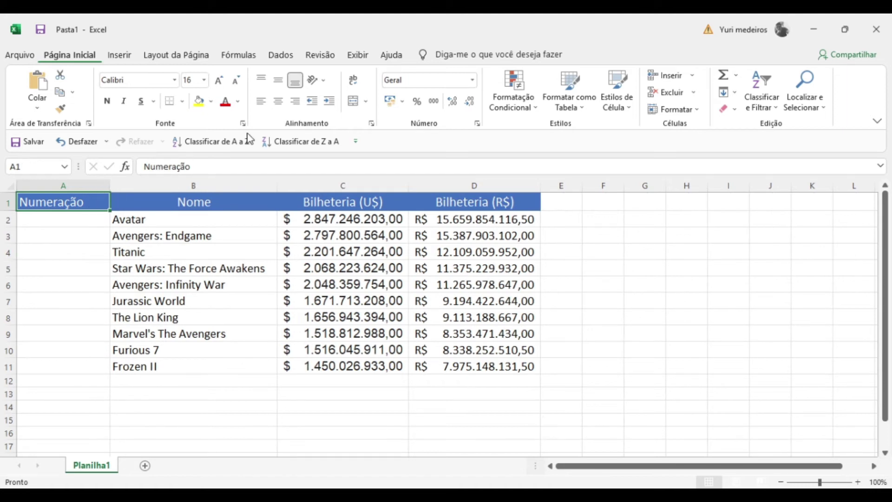
left_click(278, 100)
left_click(91, 218)
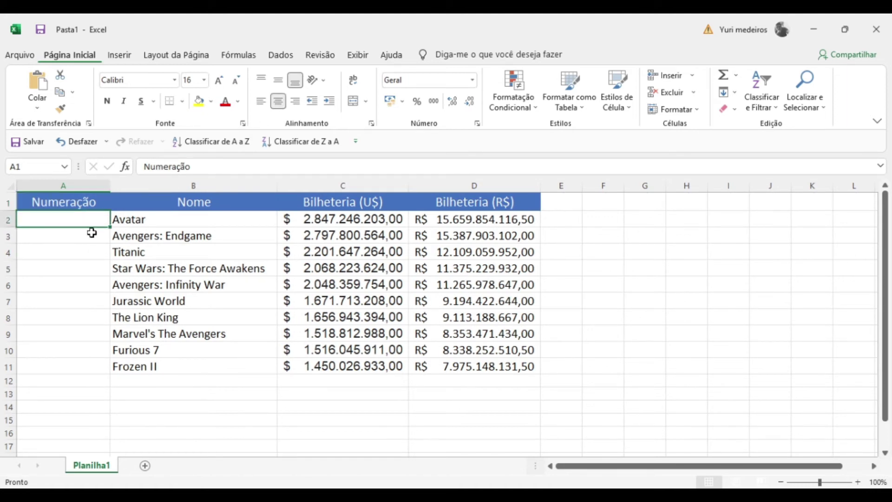
- Enter 1 in A2 and 2 in A3, then copy A2 down to A11
type("1")
left_click(86, 239)
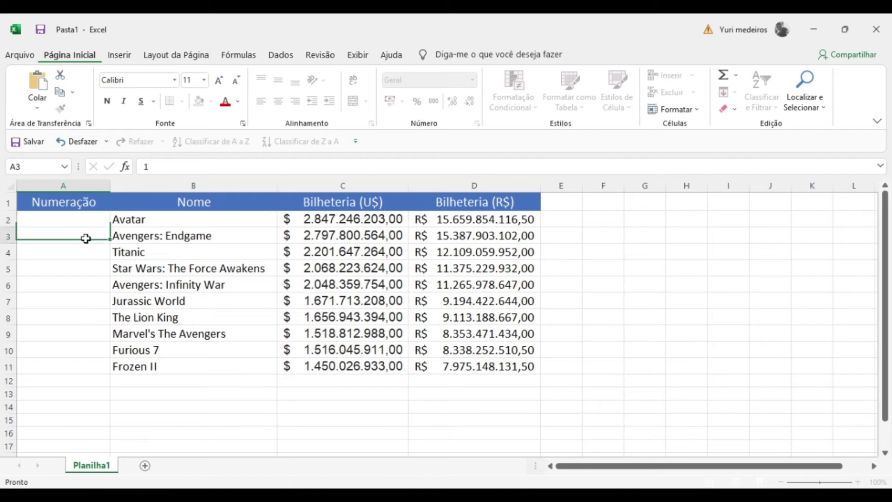
type("2")
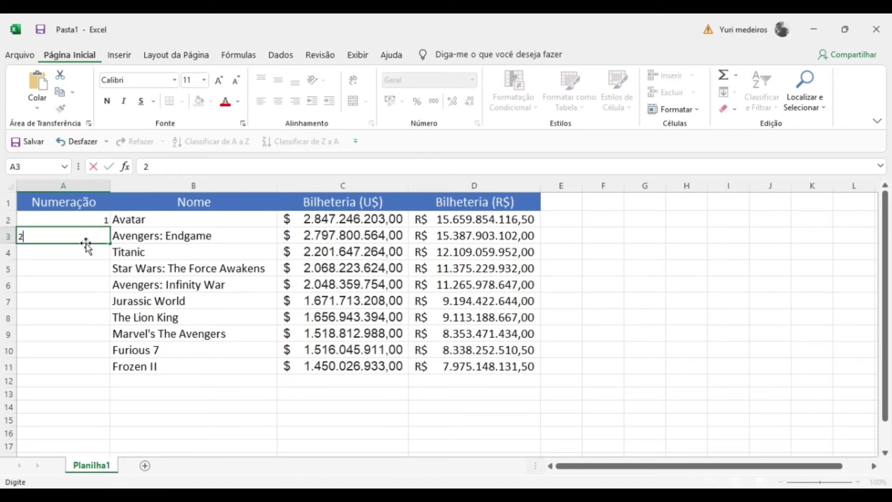
key("Return")
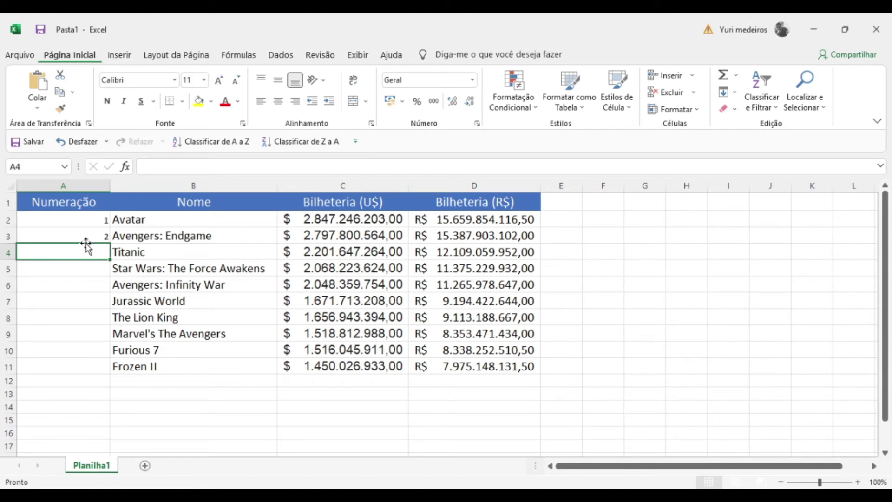
left_click(97, 220)
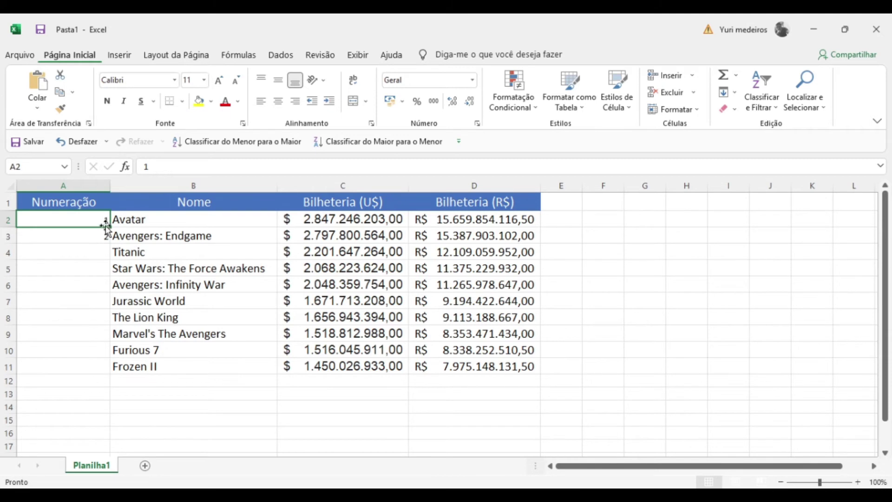
left_click_drag(108, 227, 94, 374)
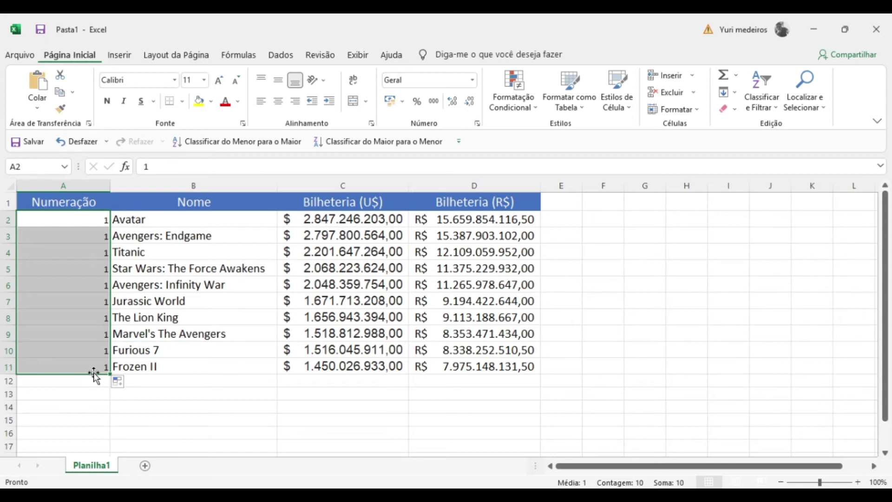
left_click(119, 386)
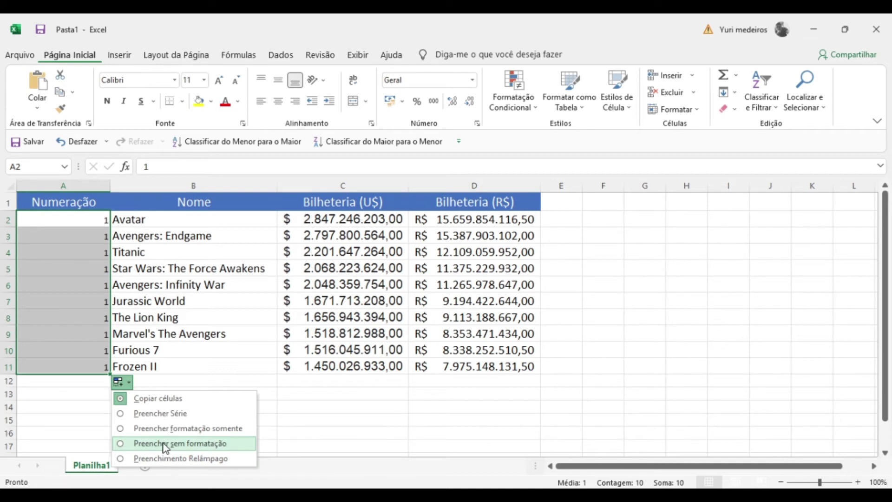
- Switch the fill to Preencher Série so A2:A11 counts 1 to 10
left_click(161, 412)
left_click(160, 418)
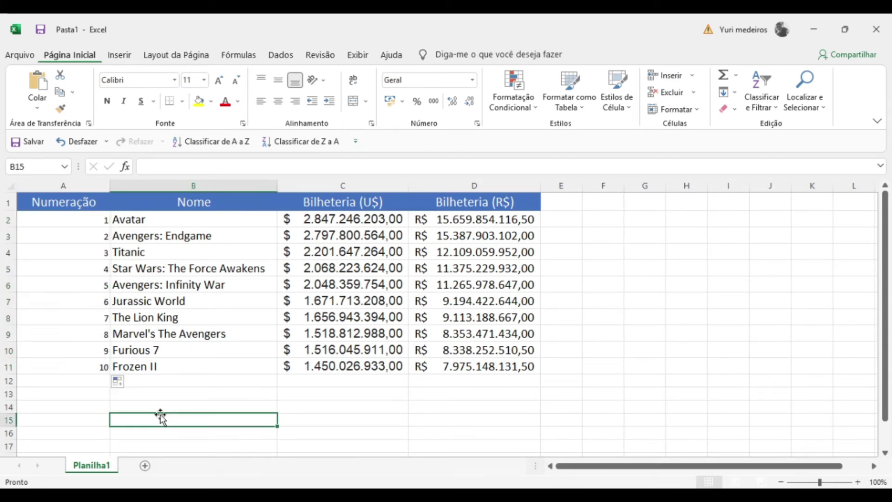
left_click(84, 220)
left_click(84, 255)
left_click(84, 270)
left_click(84, 286)
left_click(82, 302)
left_click(81, 318)
left_click(80, 335)
left_click(80, 351)
left_click(80, 366)
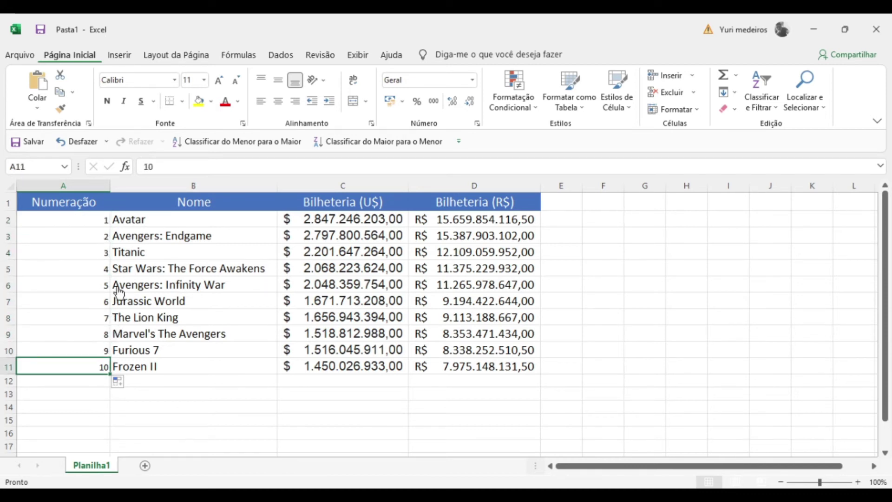
- Centre the numbers in A2:A11 and set them to font size 14
left_click_drag(78, 366, 81, 223)
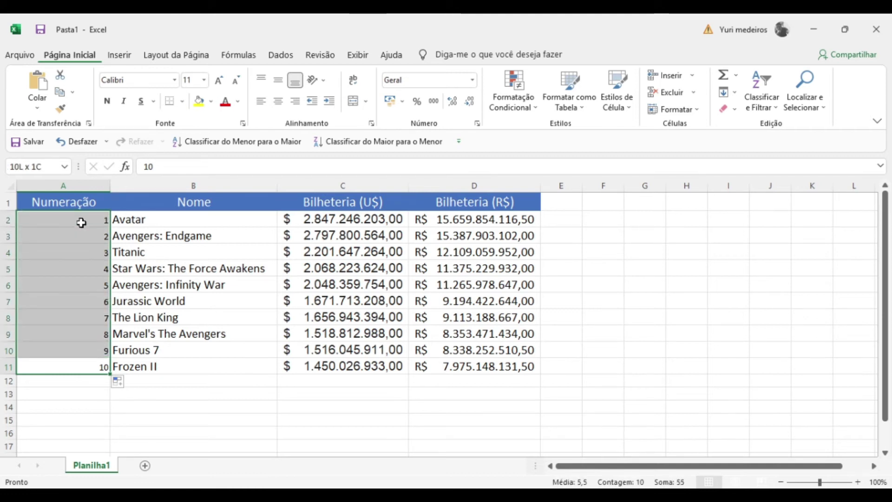
left_click(278, 101)
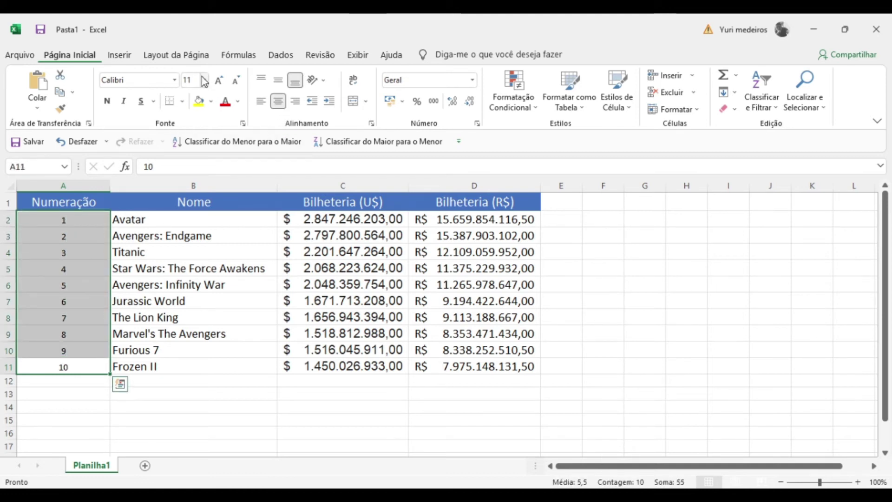
left_click(204, 81)
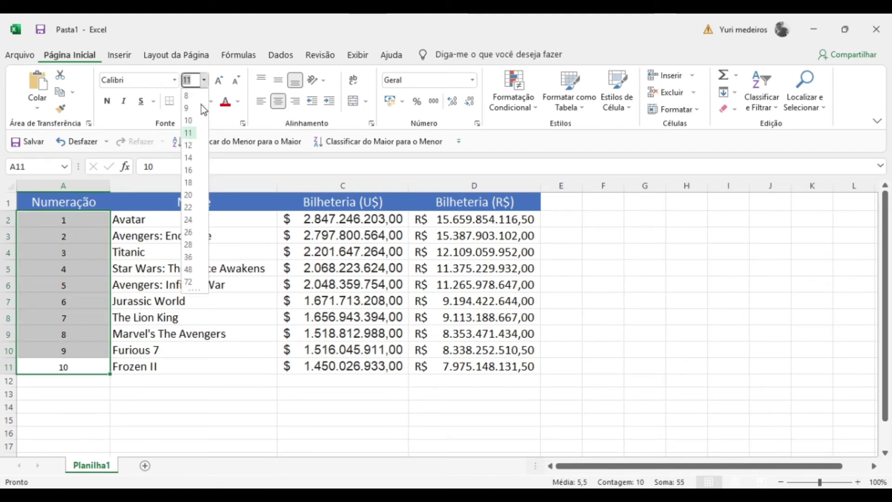
left_click(195, 158)
left_click(219, 383)
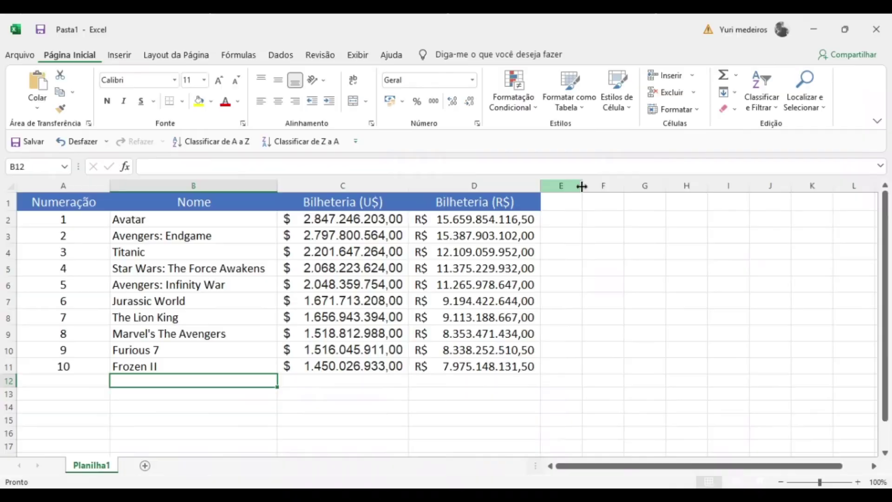
- Widen column E beside the four-column film table to hold a new column
left_click_drag(580, 185, 654, 191)
- Enter the header Estúdio in E1 and widen column E
left_click(625, 202)
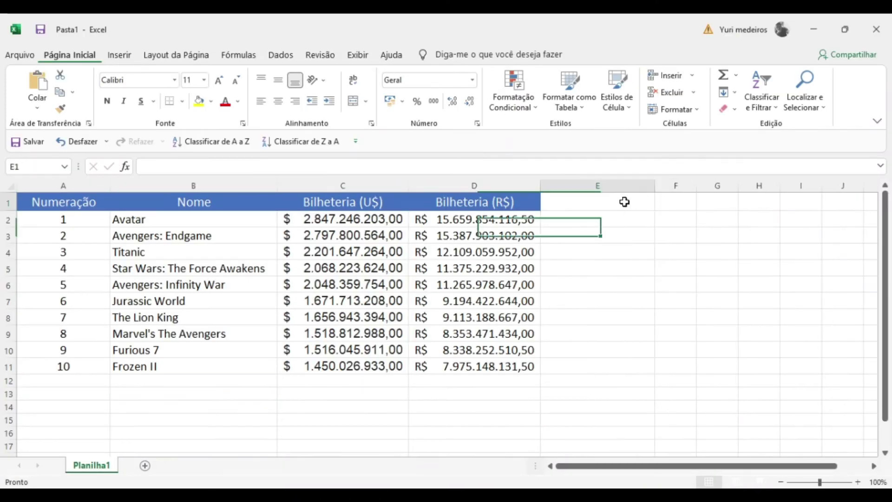
type("Est")
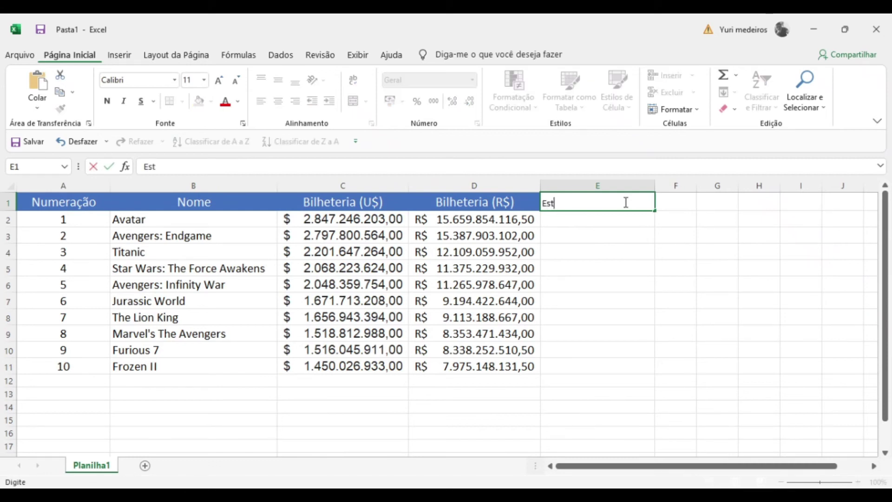
type("údio")
key("Return")
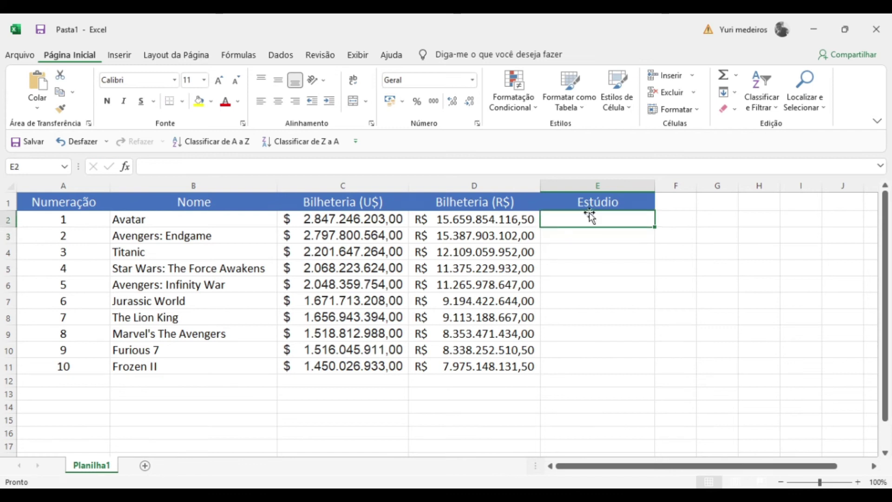
left_click_drag(655, 186, 681, 189)
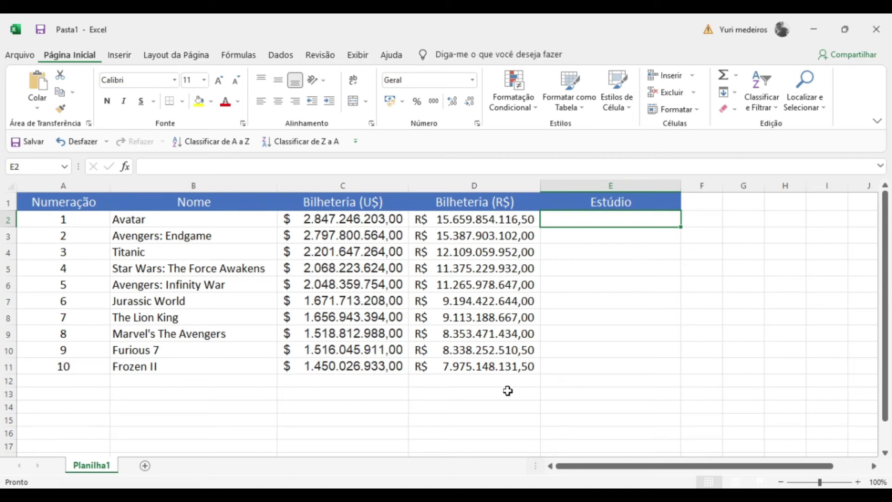
- Copy the first five films' distributors from the web box-office list into E2:E6
key("alt+Tab")
left_click_drag(432, 169, 501, 168)
key("ctrl+c")
key("alt+Tab")
key("ctrl+v")
mouse_move(578, 188)
left_mouse_down()
mouse_move(436, 197)
mouse_move(590, 207)
mouse_move(432, 226)
left_mouse_up()
key("ctrl+c")
key("alt+Tab")
key("ctrl+v")
key("alt+Tab")
key("ctrl+c")
key("alt+Tab")
key("ctrl+v")
key("alt+Tab")
key("ctrl+c")
key("alt+Tab")
key("ctrl+v")
key("Down")
key("alt+Tab")
left_click_drag(578, 244, 431, 245)
key("ctrl+c")
key("alt+Tab")
key("ctrl+v")
- Copy the remaining distributors into E7:E11, ending with Frozen II's Walt Disney Studios Motion Pictures
key("alt+Tab")
left_click_drag(578, 283, 447, 284)
key("ctrl+c")
key("alt+Tab")
key("ctrl+v")
key("Down")
key("alt+Tab")
left_click_drag(578, 302, 432, 301)
key("ctrl+c")
key("alt+Tab")
key("ctrl+v")
key("Down")
key("alt+Tab")
left_click_drag(505, 320, 431, 321)
key("ctrl+c")
key("alt+Tab")
key("ctrl+v")
key("Down")
key("alt+Tab")
left_click_drag(544, 431, 447, 431)
key("ctrl+c")
key("alt+Tab")
key("ctrl+v")
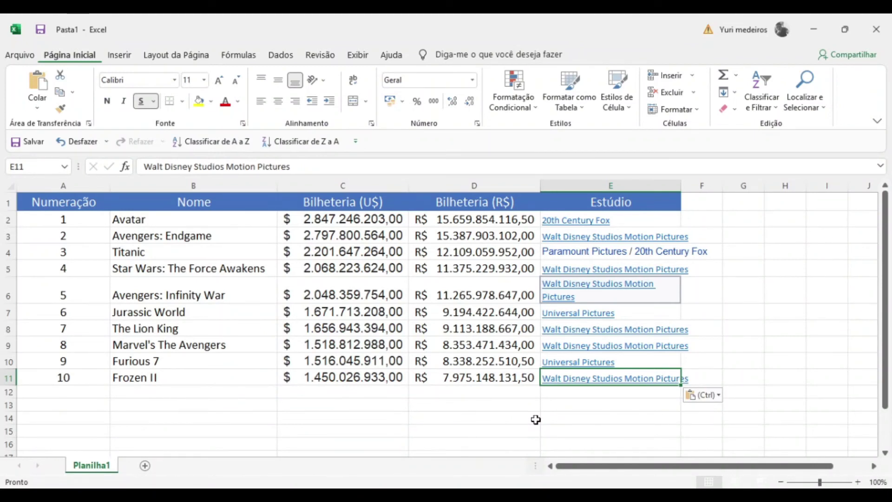
left_click_drag(578, 404, 573, 226)
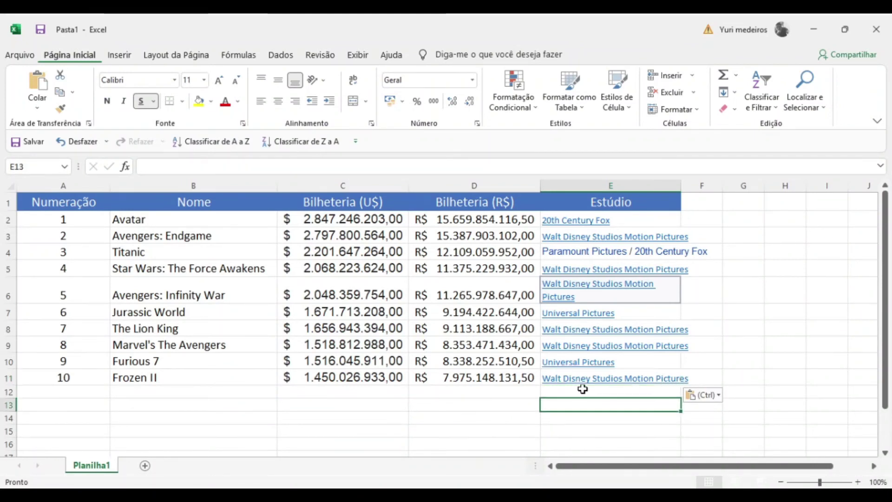
left_click(574, 223)
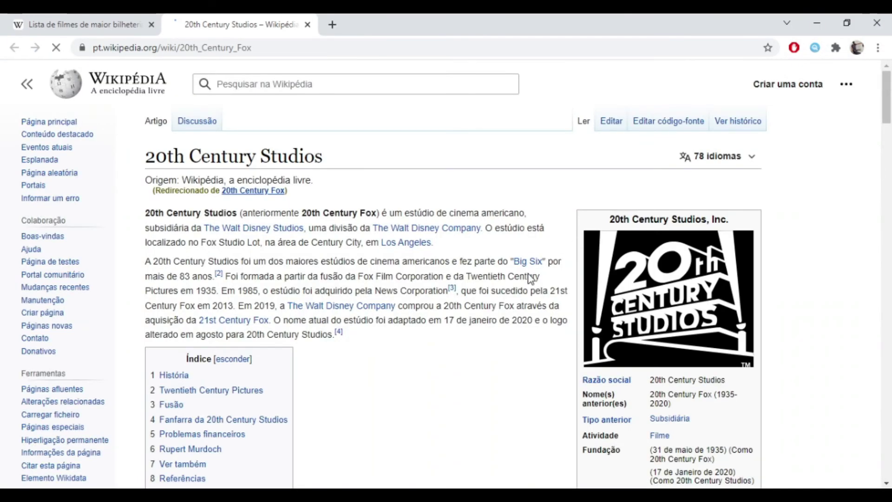
key("alt+Tab")
mouse_move(591, 405)
left_mouse_down()
mouse_move(578, 223)
mouse_move(586, 229)
left_mouse_up()
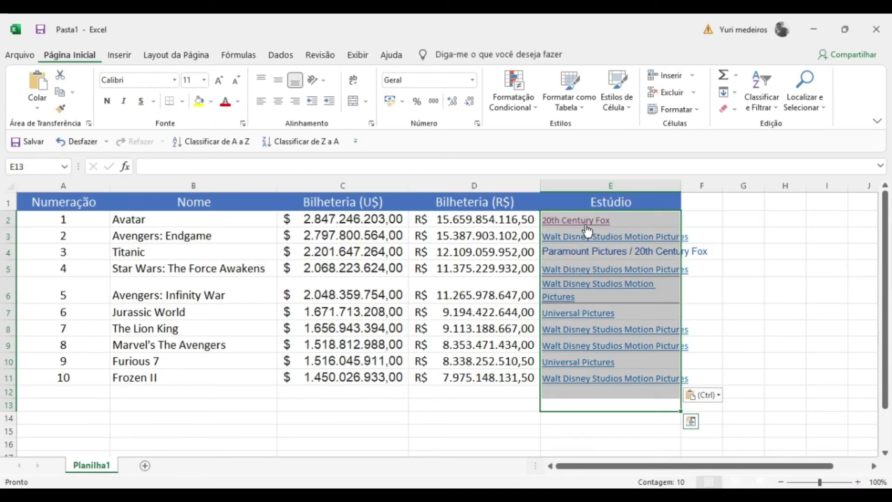
- Give the studio names the Normal cell style and font size 14, and widen column E
left_click(614, 107)
left_click(483, 137)
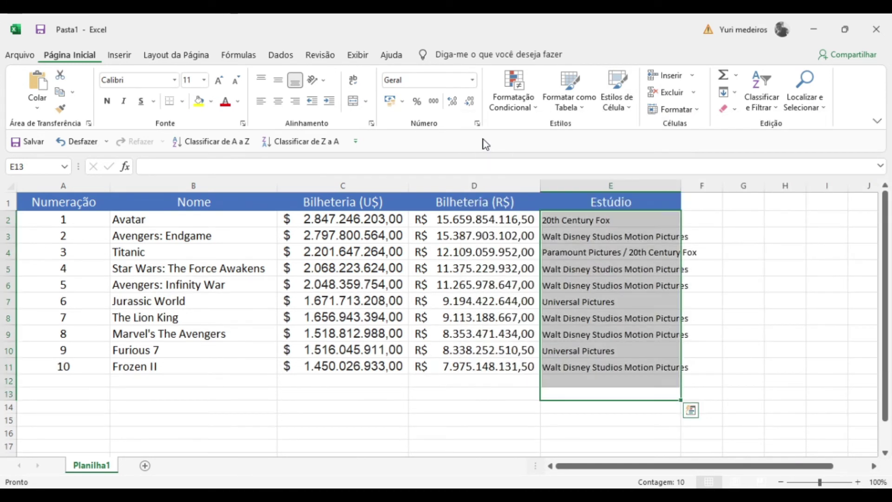
left_click(204, 80)
left_click(188, 158)
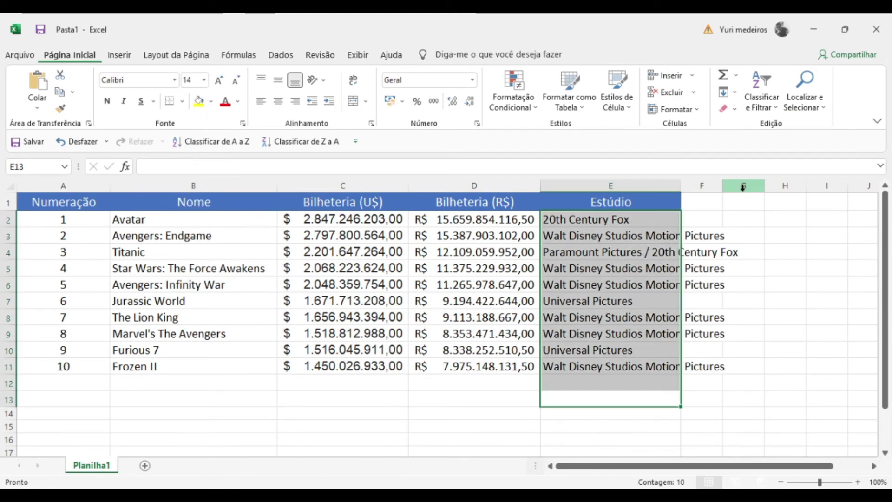
left_click_drag(681, 186, 747, 186)
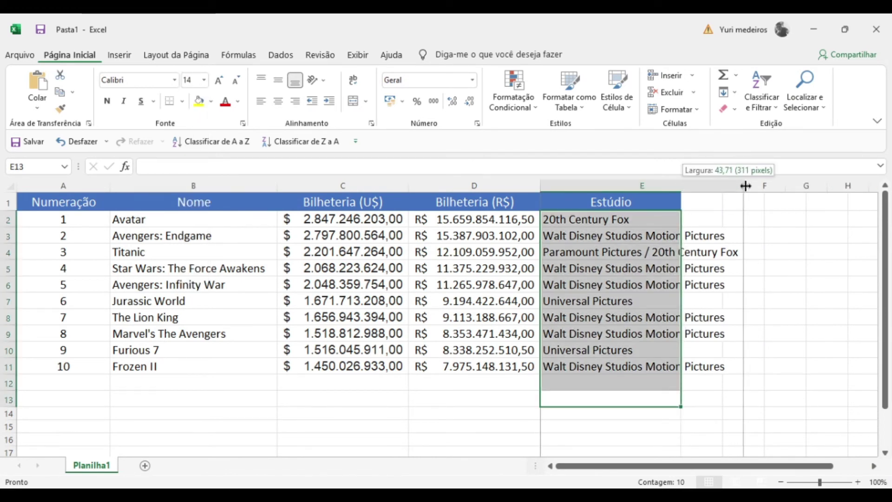
left_click(575, 380)
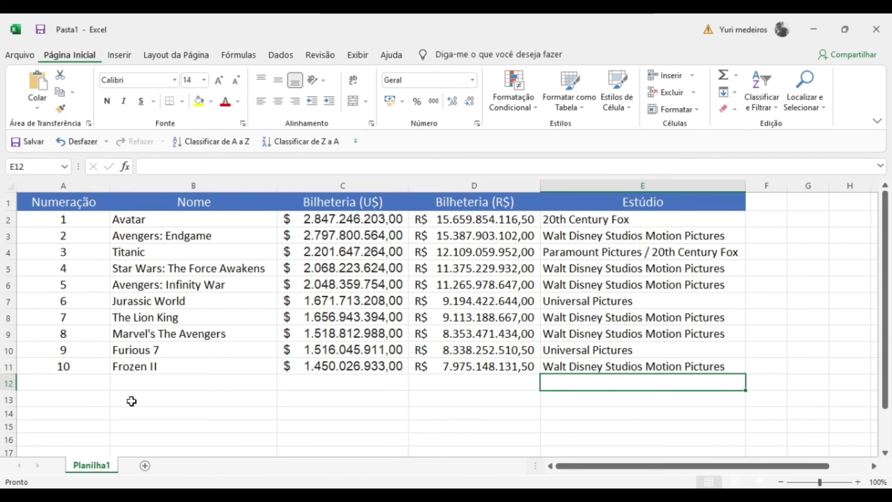
- Enter the label 'Quantos da Disney' in cell A13
left_click(90, 395)
type("Quantos da Disney")
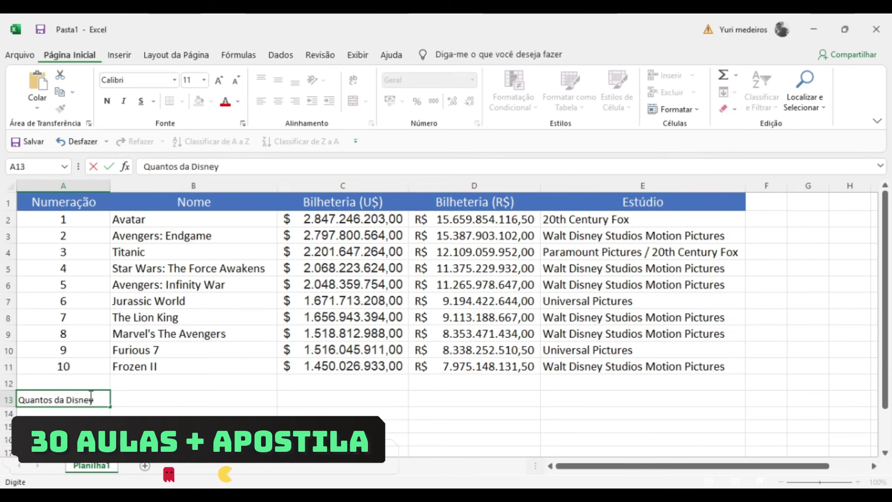
key("Tab")
left_click(88, 399)
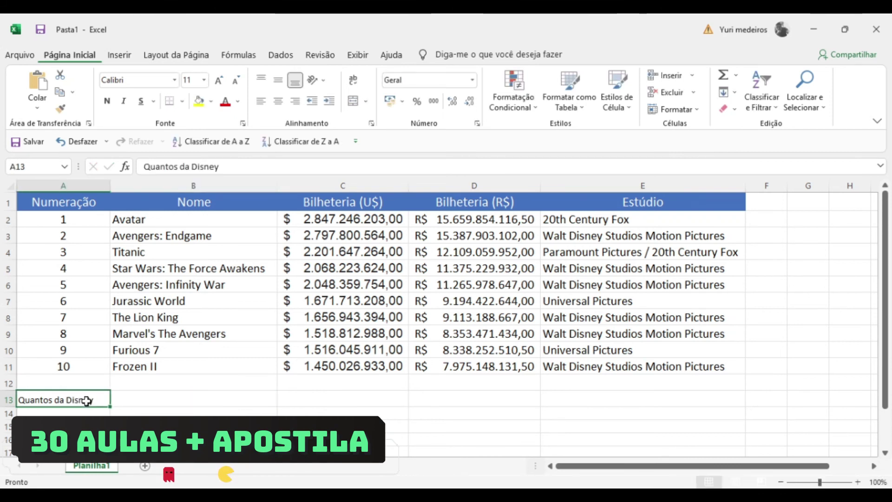
- Centre the label, make it size 16 with a green fill, and widen column A
left_click(278, 101)
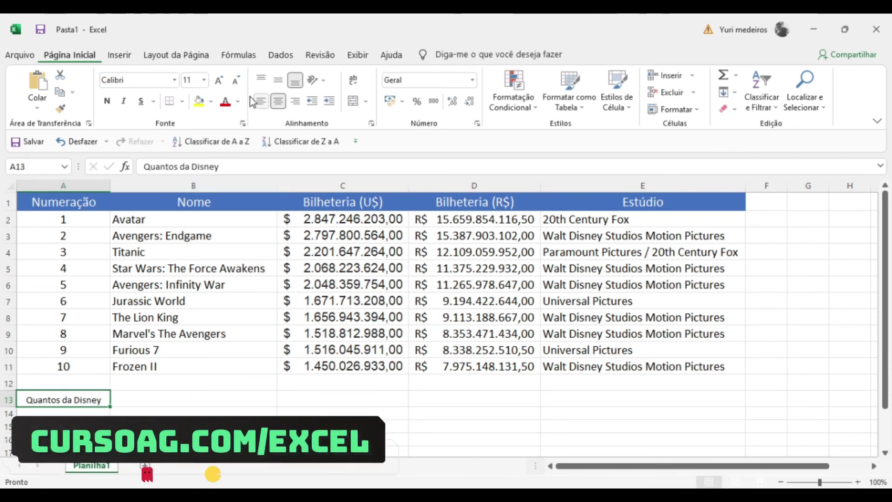
left_click(203, 80)
type("16")
key("Return")
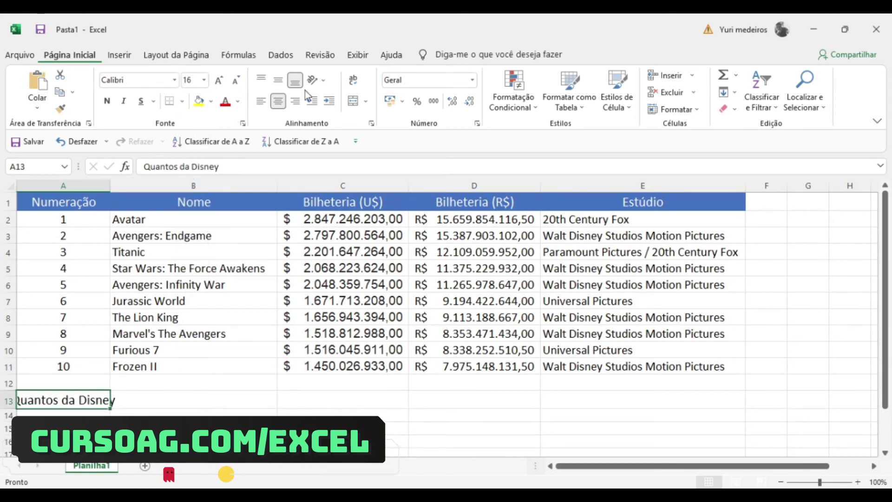
left_click(211, 102)
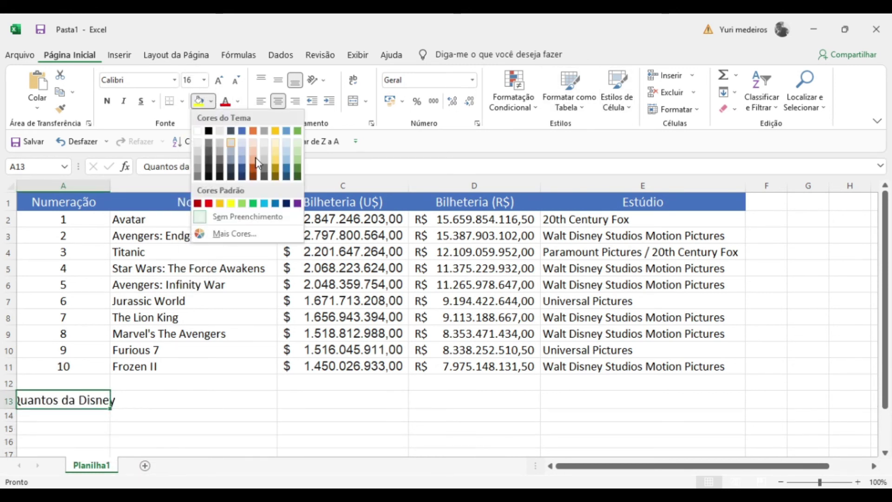
left_click(296, 130)
left_click_drag(110, 186, 137, 180)
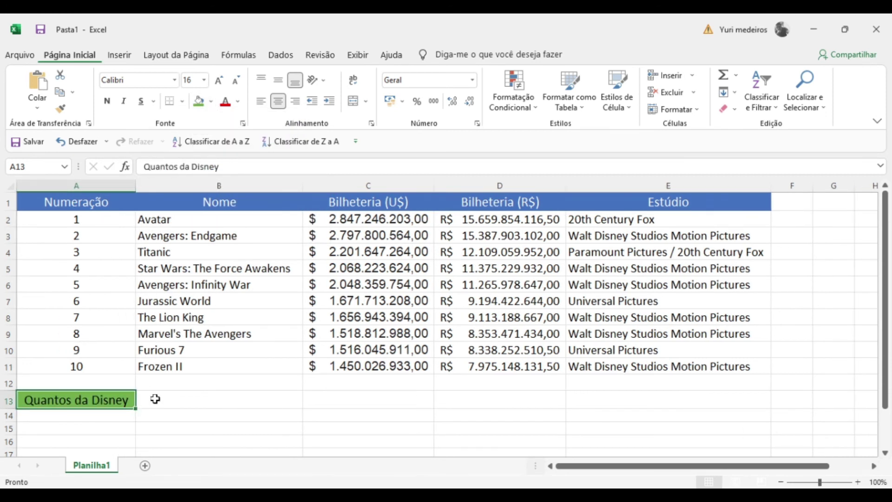
left_click(155, 400)
left_click(98, 418)
double_click(99, 419)
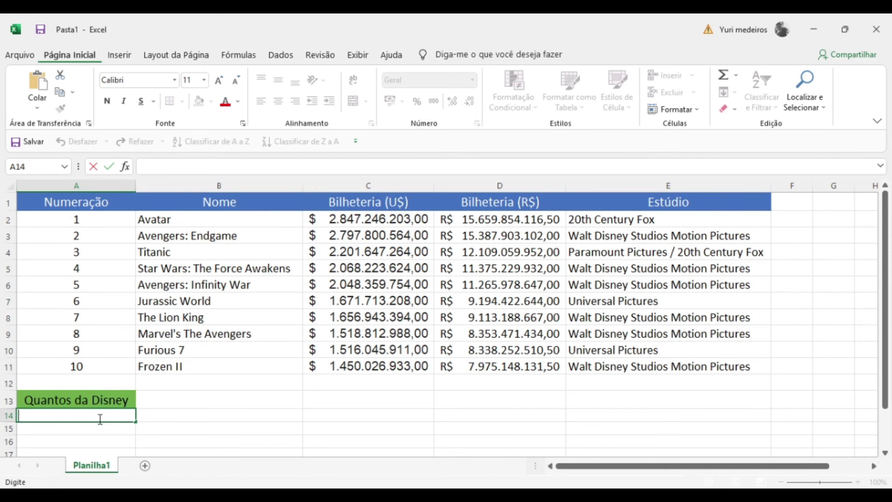
- Start the A14 formula as =CONT.SE(E2:E11)
key("F2")
type("=CONT")
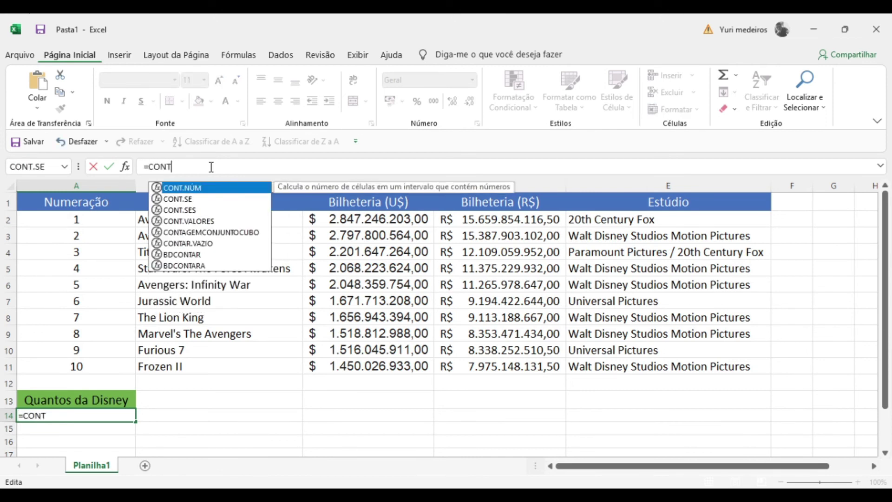
type(".SE")
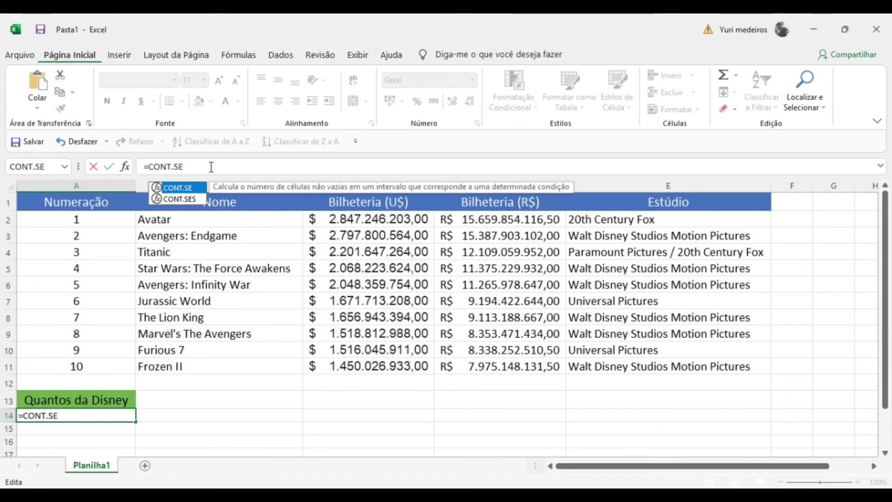
type("(")
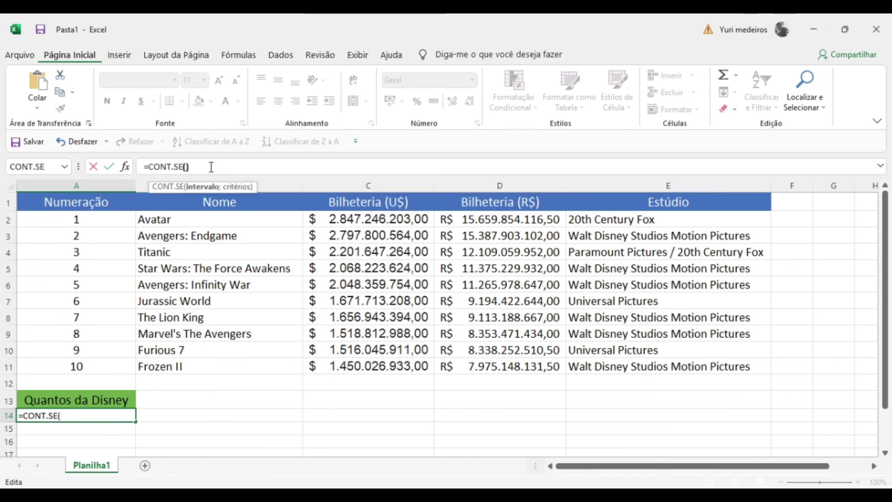
type(")")
key("Left")
type("E2:E11")
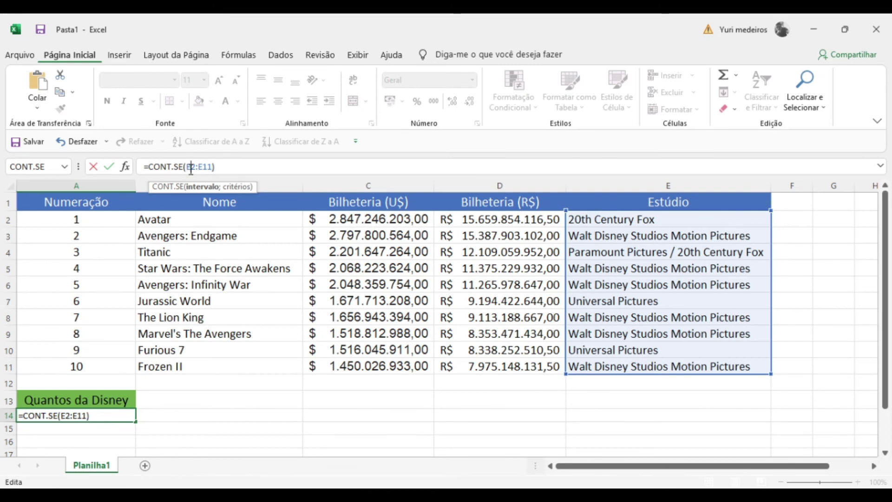
- Try a semicolon in place of the range colon, then restore E2:E11
left_click(203, 168)
key("BackSpace")
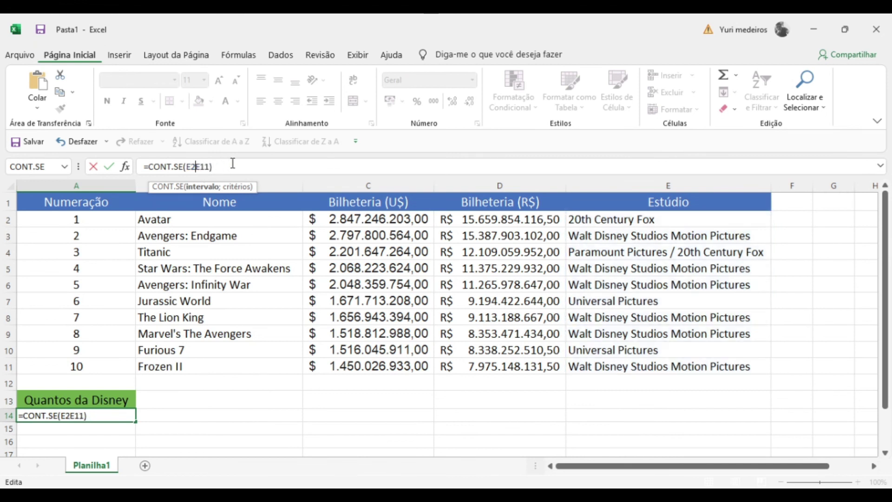
type(";")
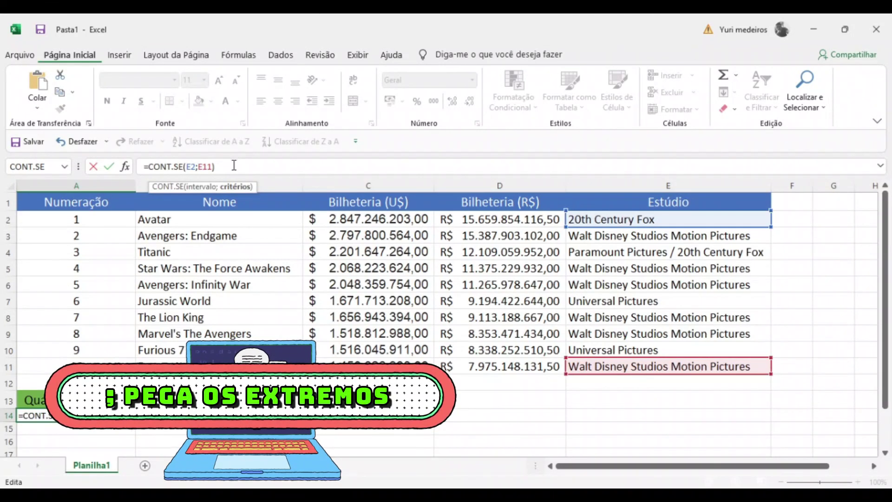
key("BackSpace")
type(":")
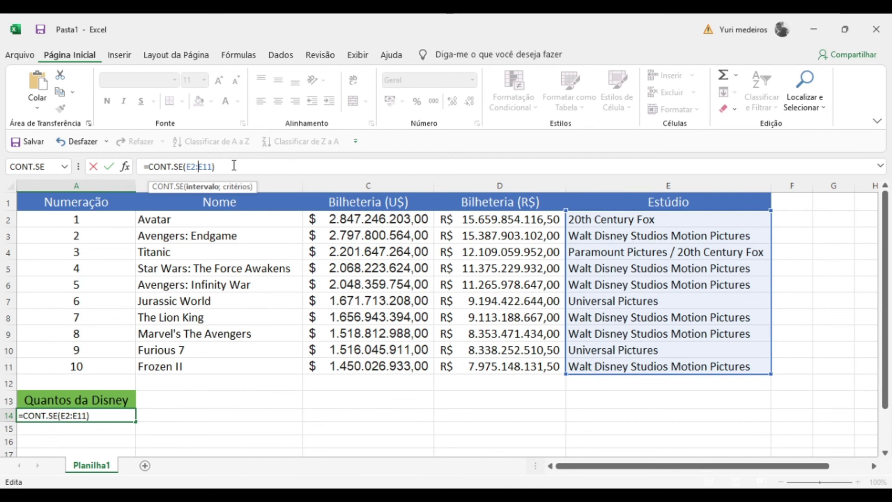
key("BackSpace")
type(";")
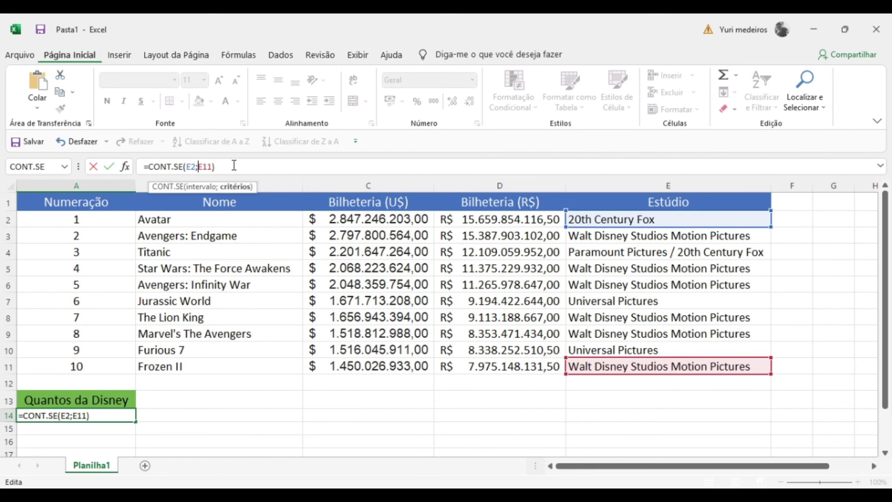
key("BackSpace")
type(":")
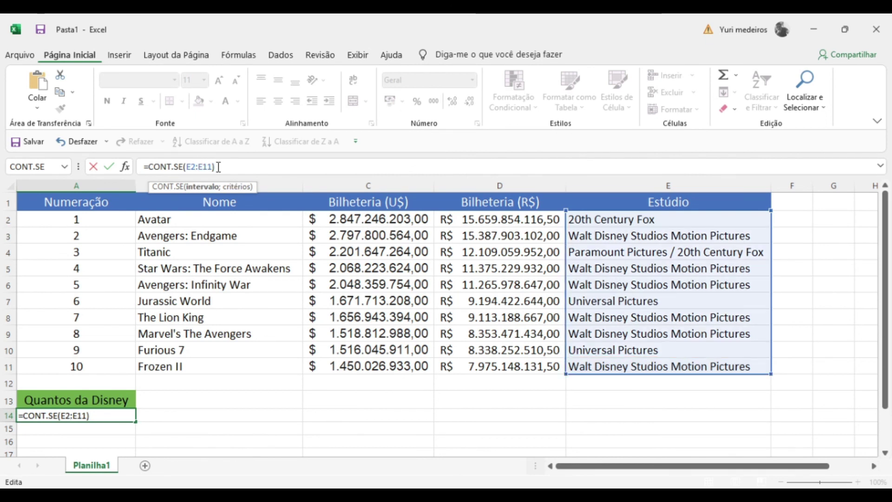
- Add the criterion "=Walt Disney Studios Motion Pictures" and commit, so A14 shows 6
left_click(212, 168)
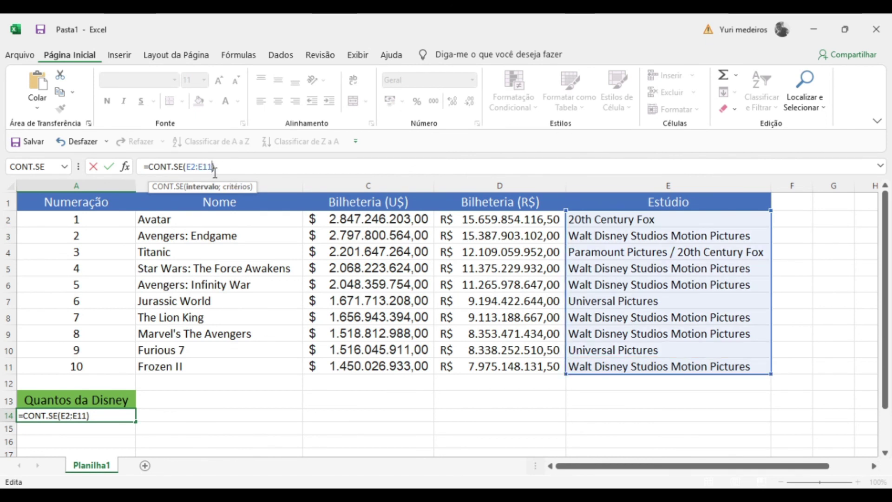
type(";")
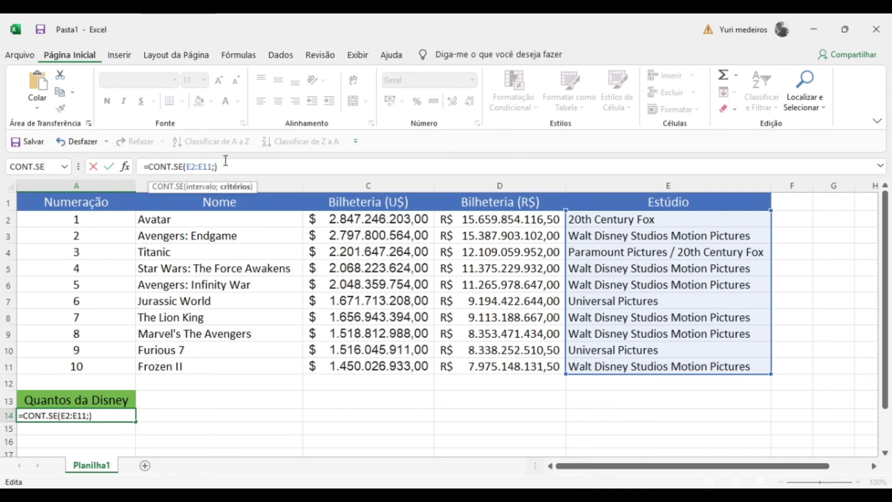
type("\"")
type("\"")
key("Left")
type("=")
type("wA")
key("BackSpace")
key("BackSpace")
type("Walt Disney Studios Motion Pictures")
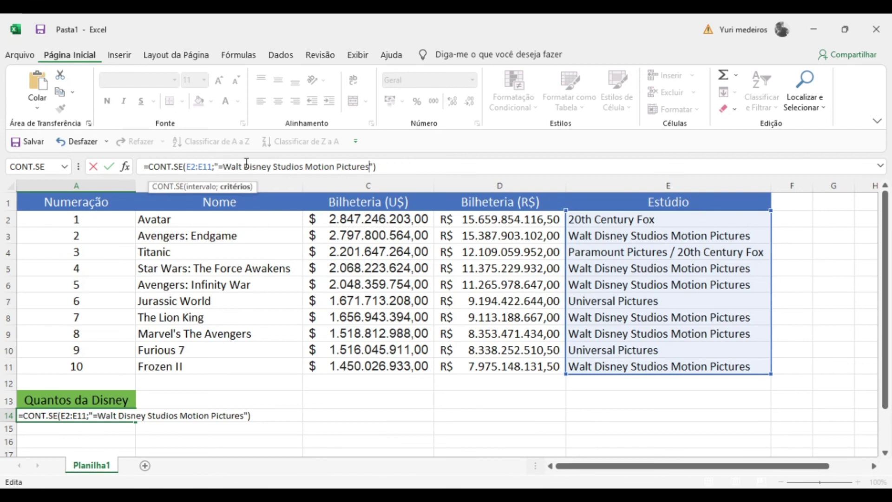
key("Return")
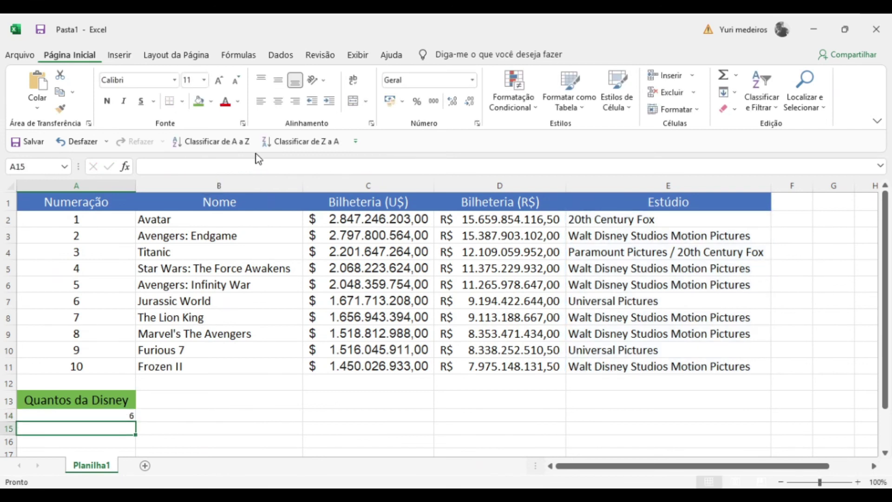
- Review the CONT.SE formula in A14 and recommit it unchanged
left_click(121, 415)
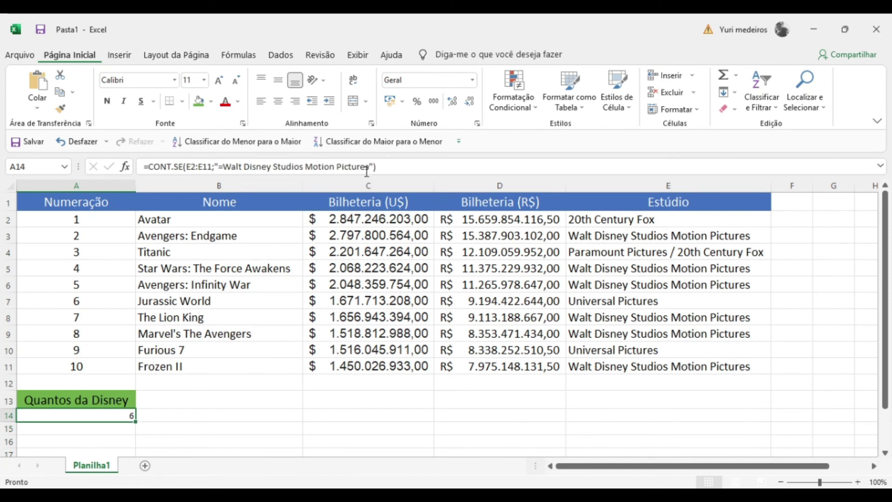
left_click(188, 167)
left_click_drag(187, 167, 286, 166)
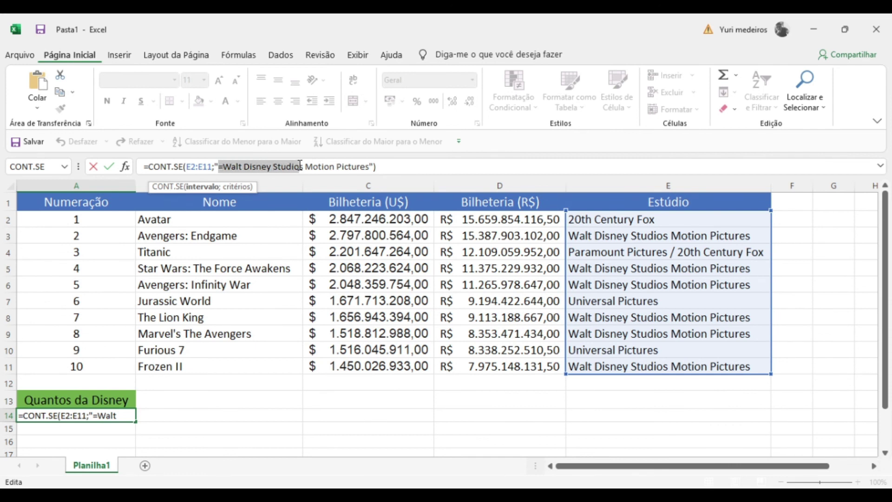
left_click_drag(286, 166, 382, 165)
left_click(382, 166)
key("Return")
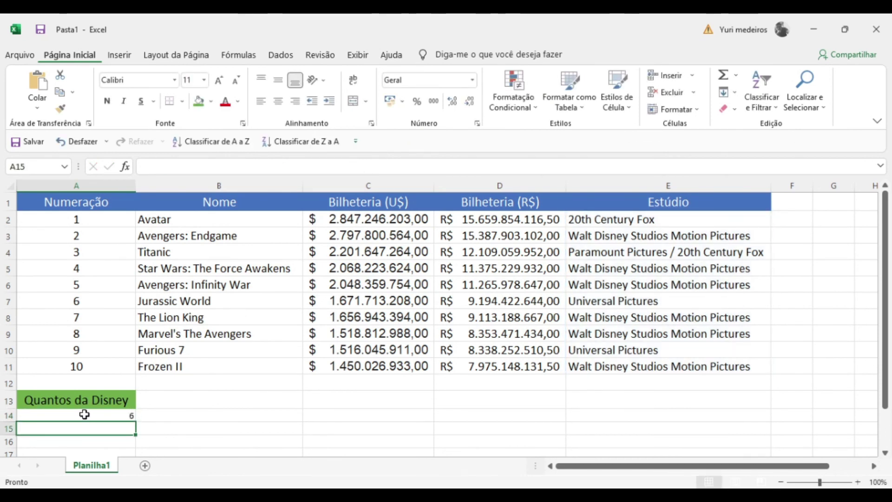
- Centre the count 6 in A14 and check the Disney entries in column E
left_click(82, 414)
left_click(278, 102)
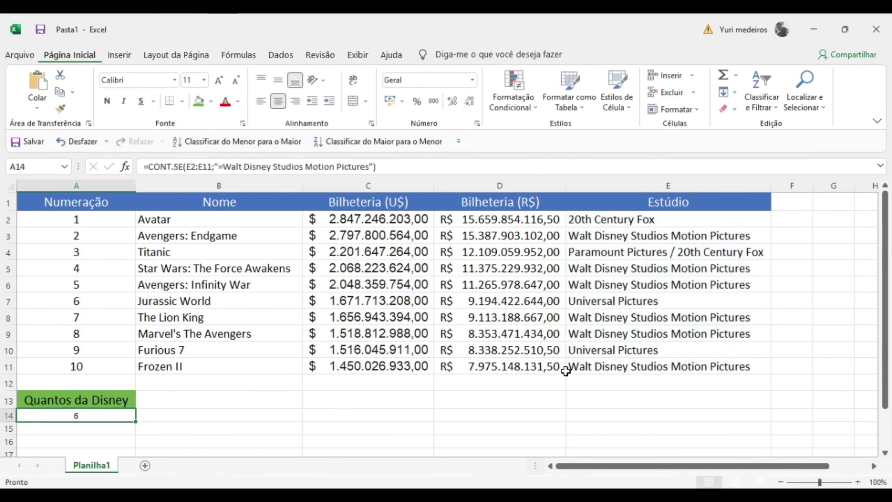
left_click(604, 236)
left_click(609, 267)
key("Down")
key("Down")
key("Down")
key("Down")
key("Down")
key("Down")
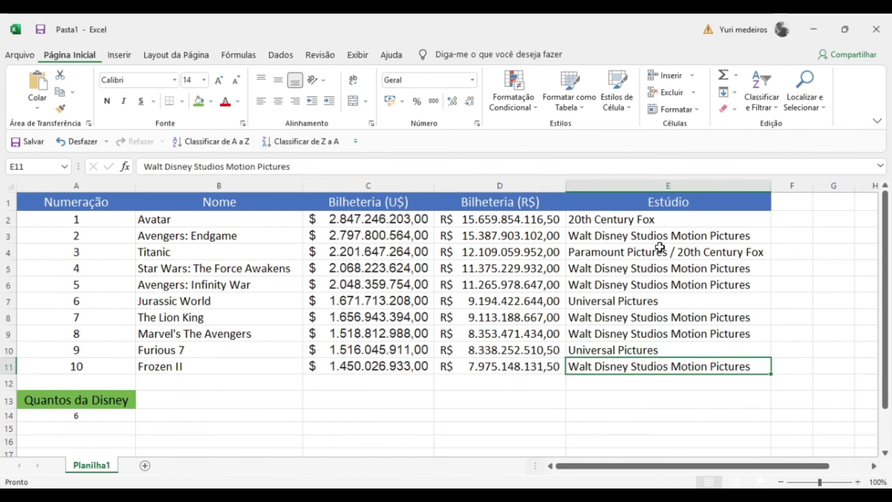